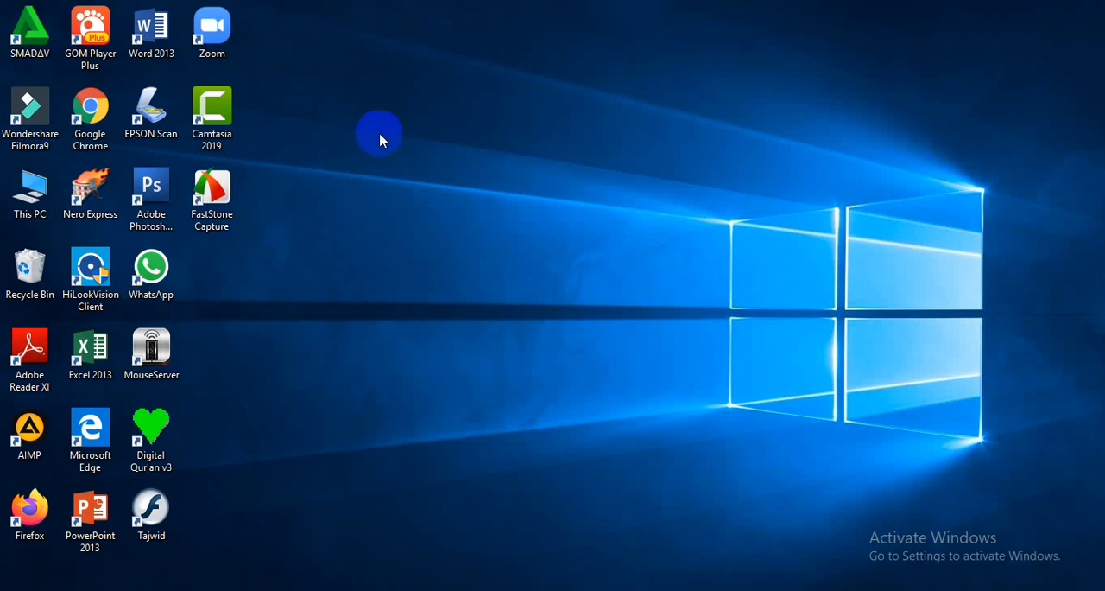
Launch Google Chrome, open the Gmail inbox and go from there to Google Drive.
double_click(102, 103)
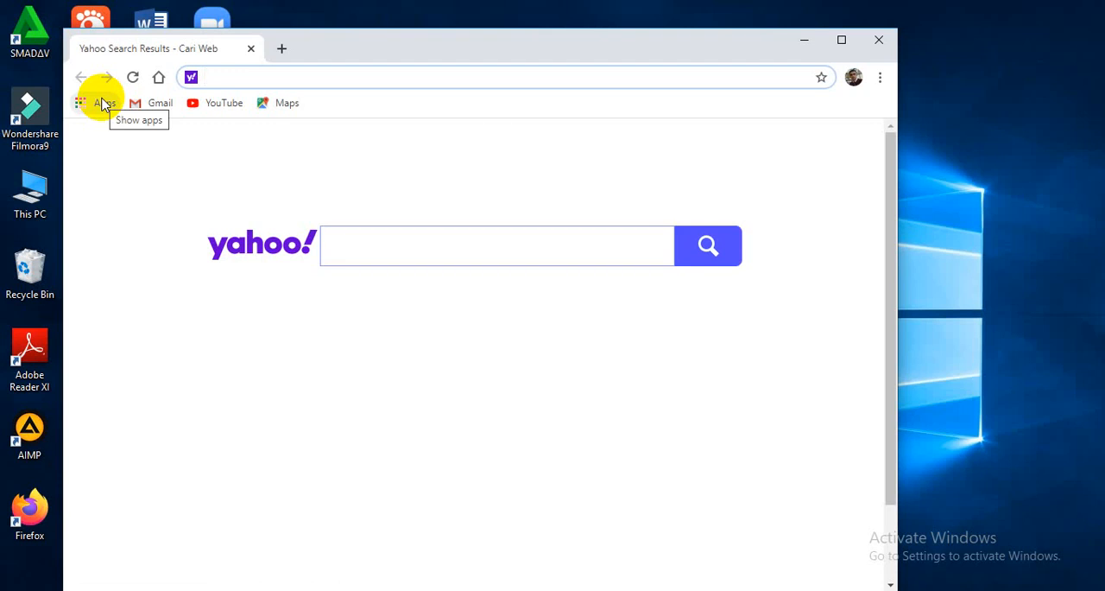
click(158, 105)
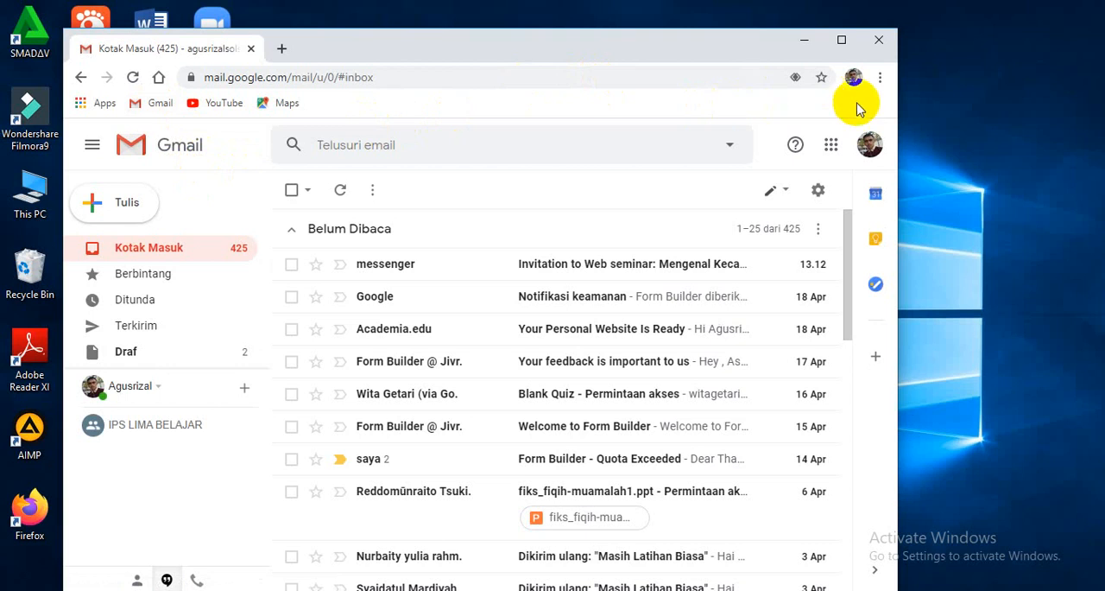
click(832, 154)
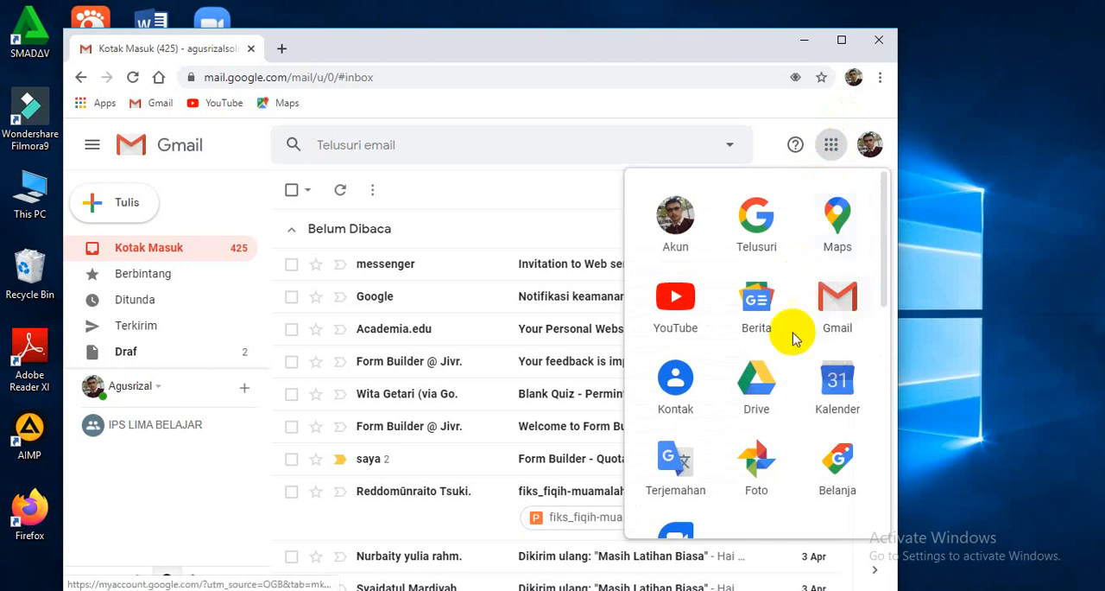
click(766, 413)
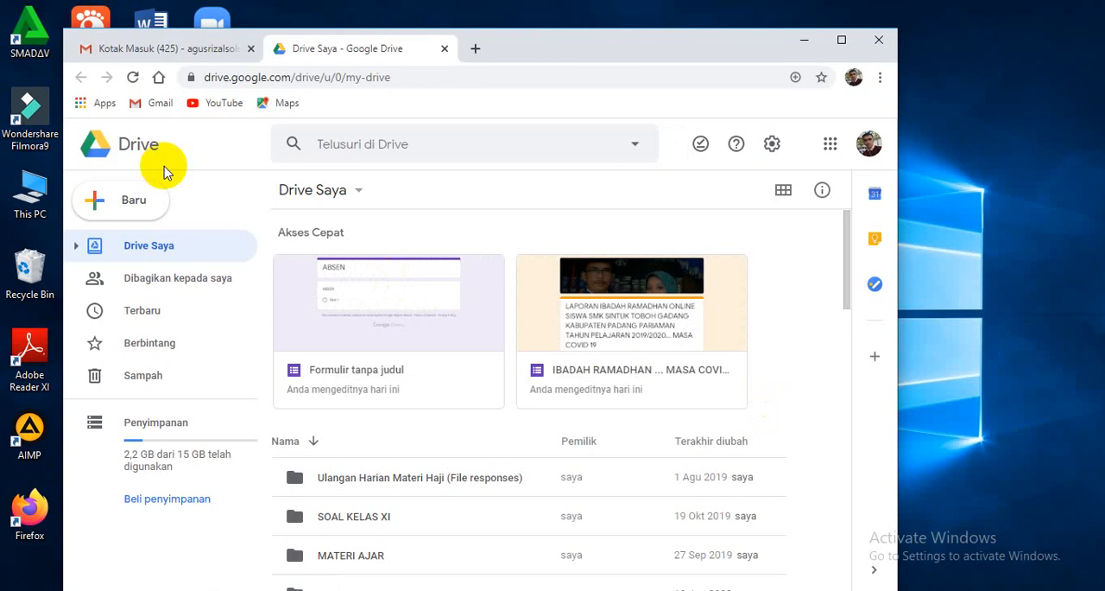
Create a new blank Google Form (Formulir kosong) in My Drive.
click(96, 202)
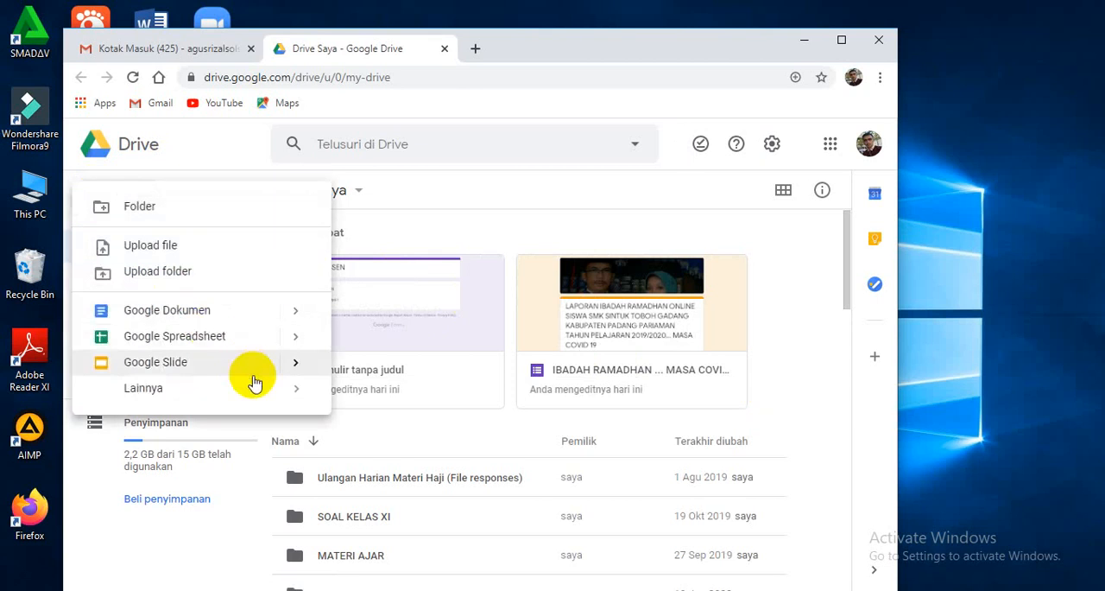
mouse_move(279, 389)
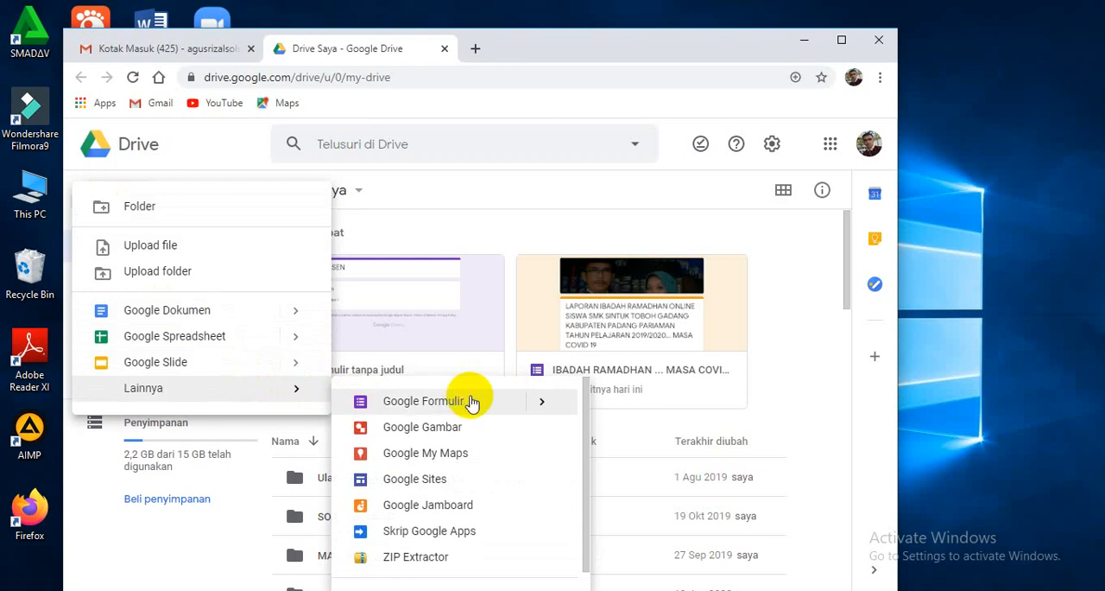
mouse_move(540, 406)
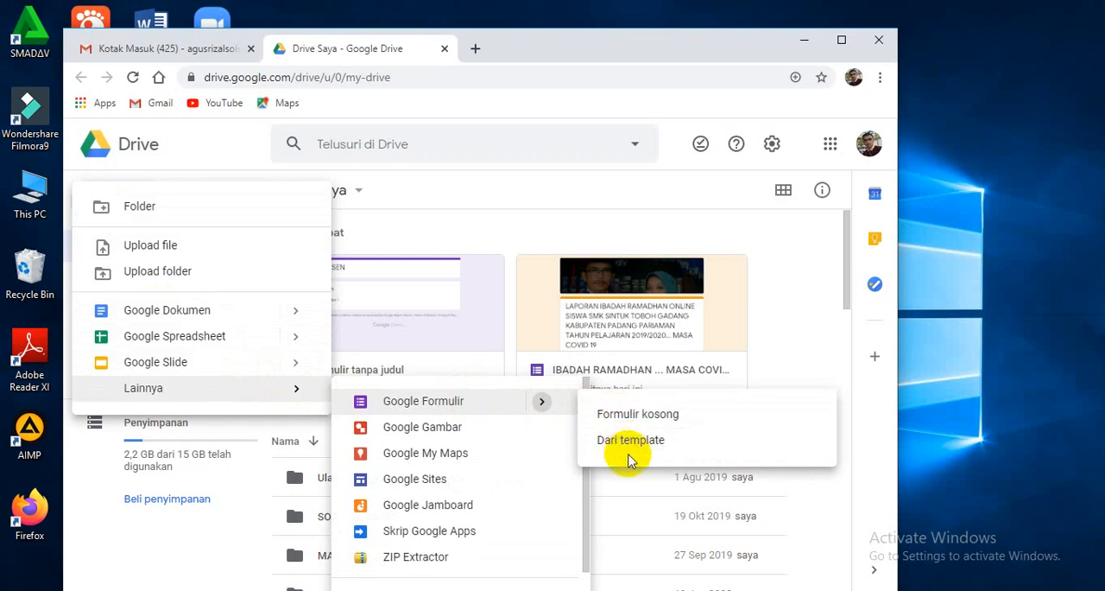
click(626, 416)
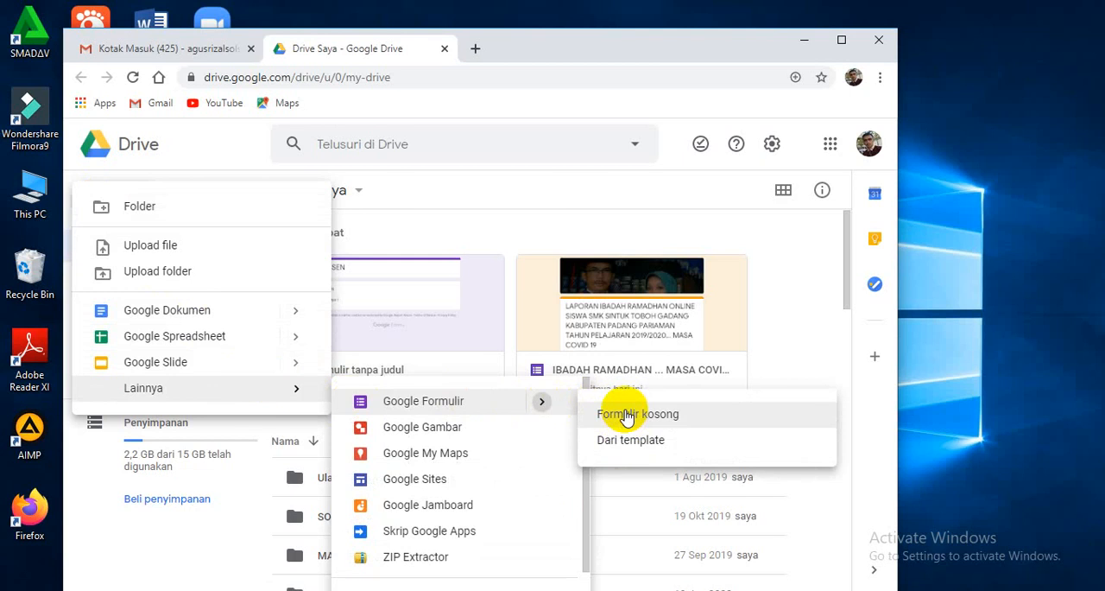
click(626, 417)
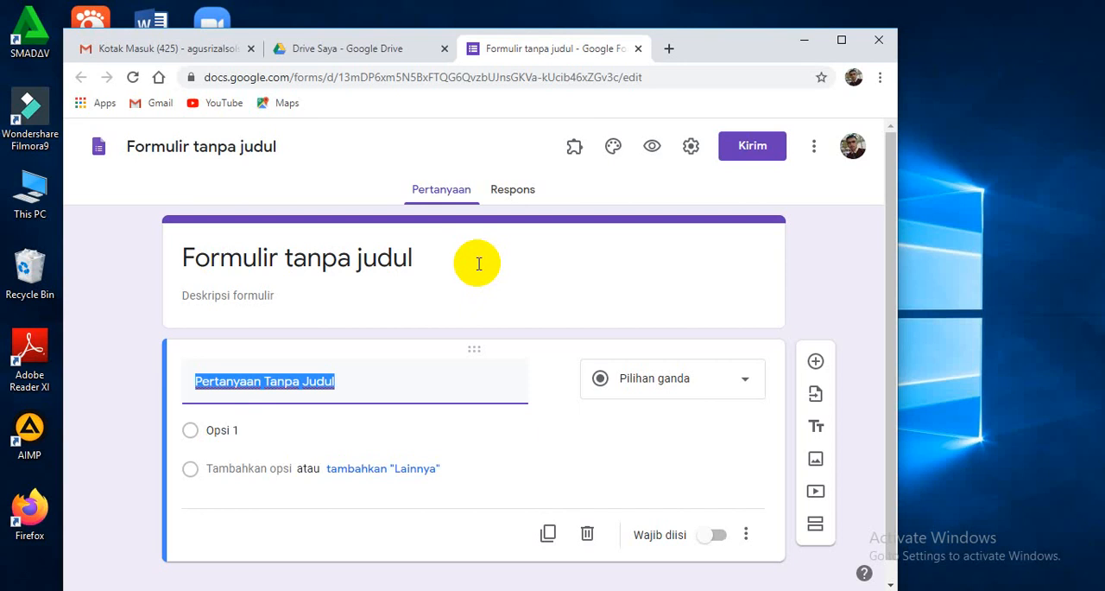
Replace the form's heading with the title "ABSEN ONLINE PESANTREN RAMADHAN".
click(436, 258)
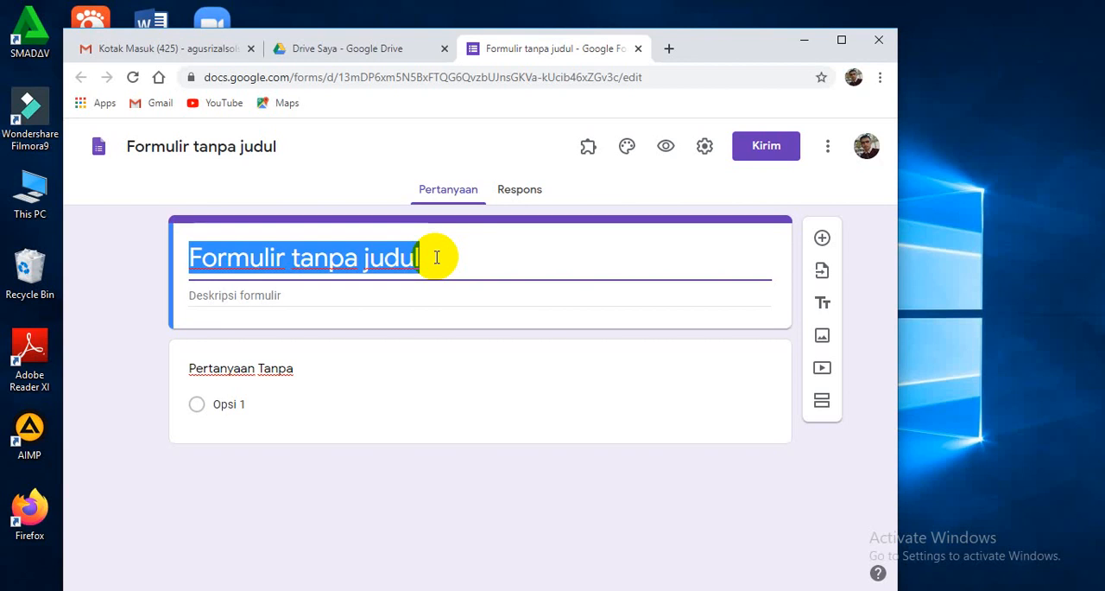
text(A)
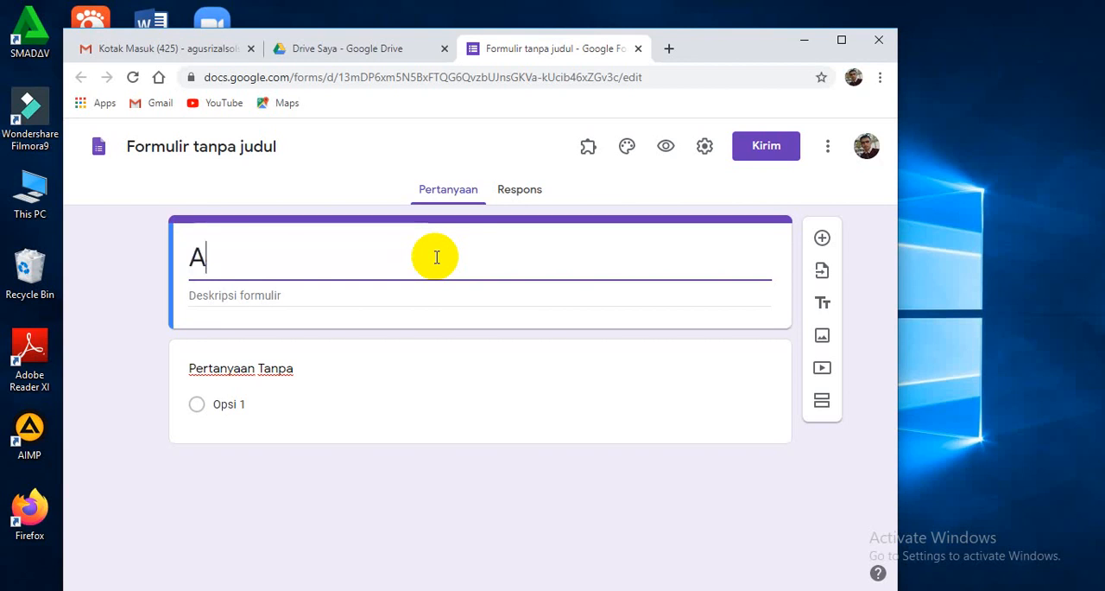
text(BSE)
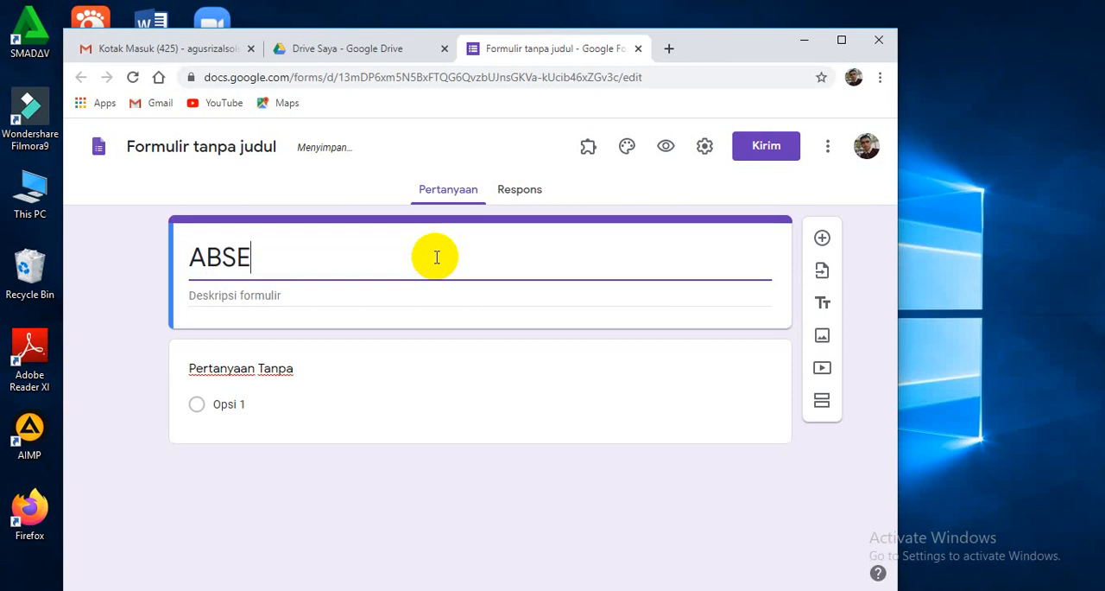
text(N )
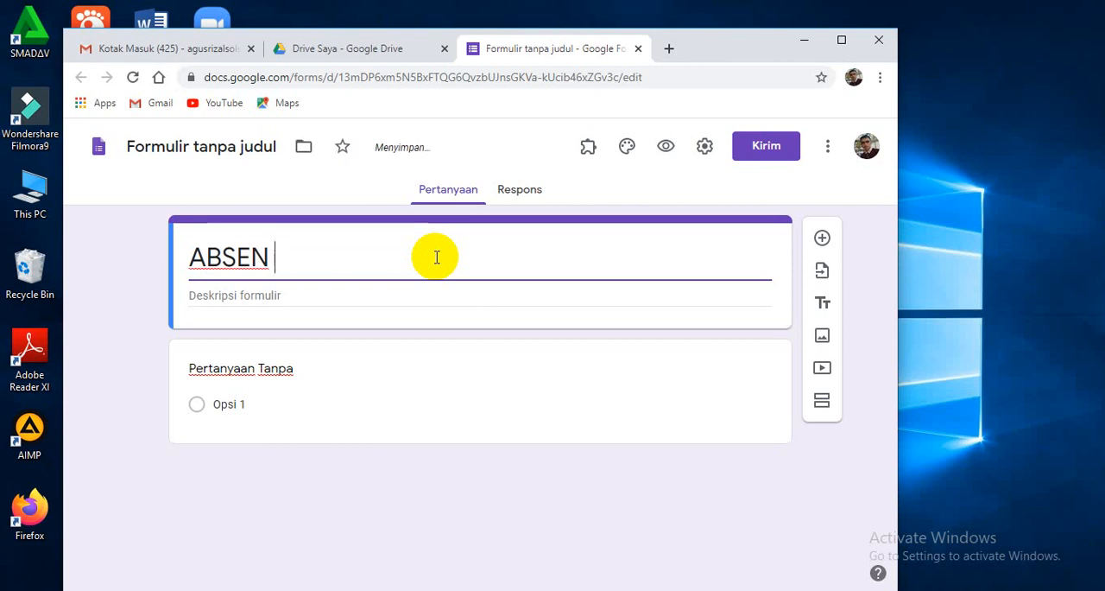
text(ONLINE )
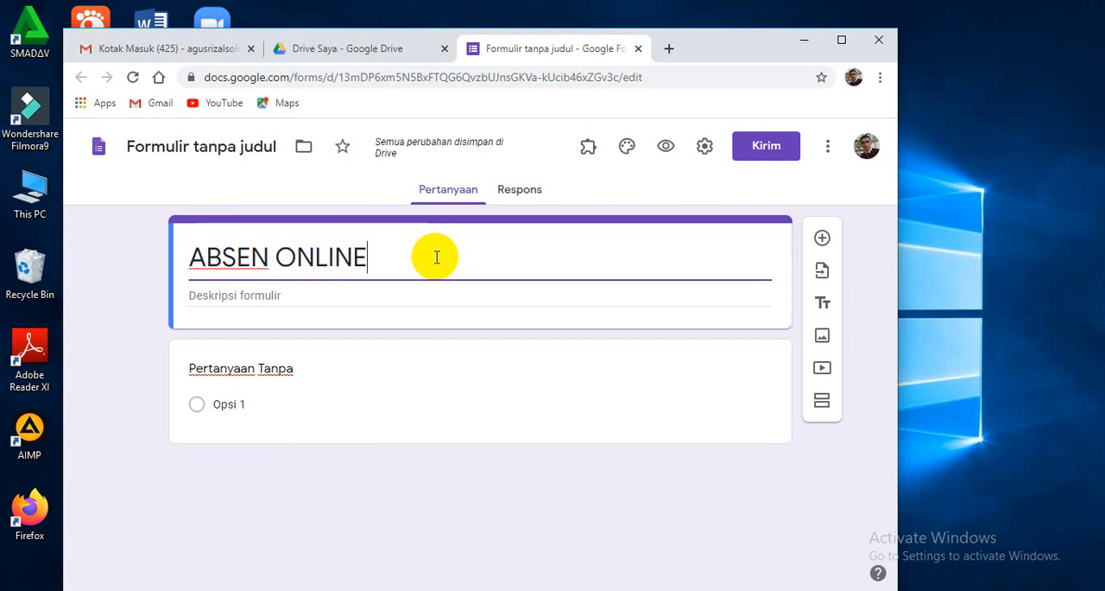
text(PE)
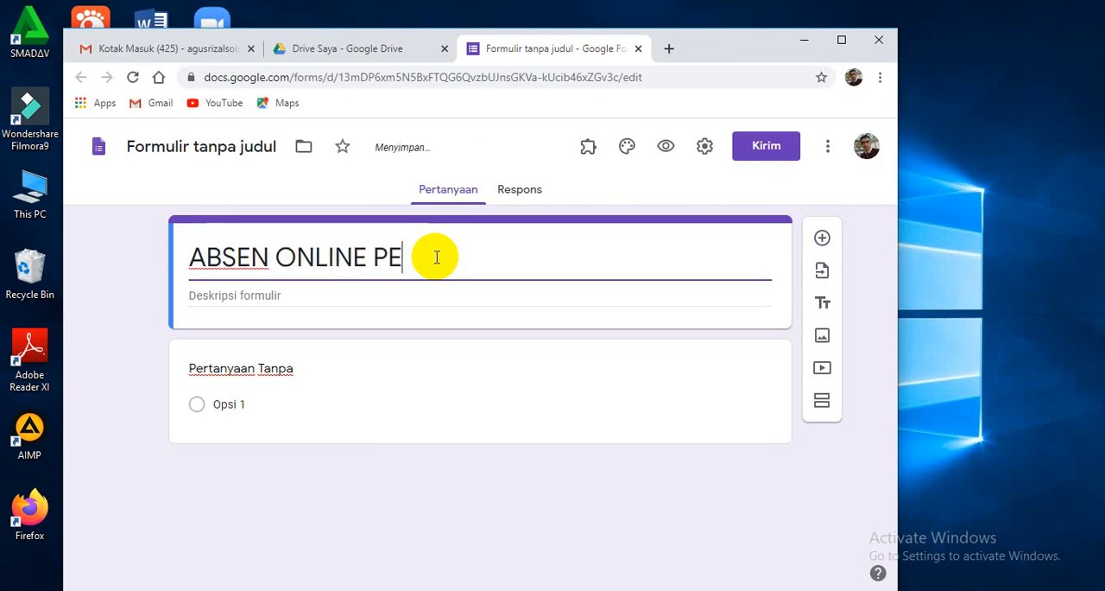
text(SANTREN)
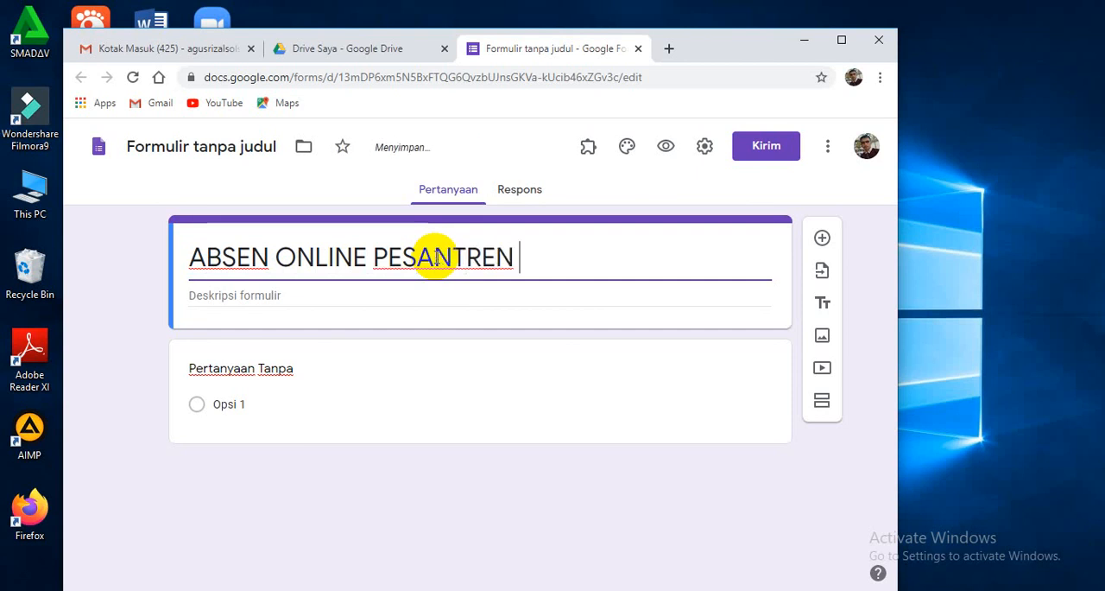
text( RAMADHAN)
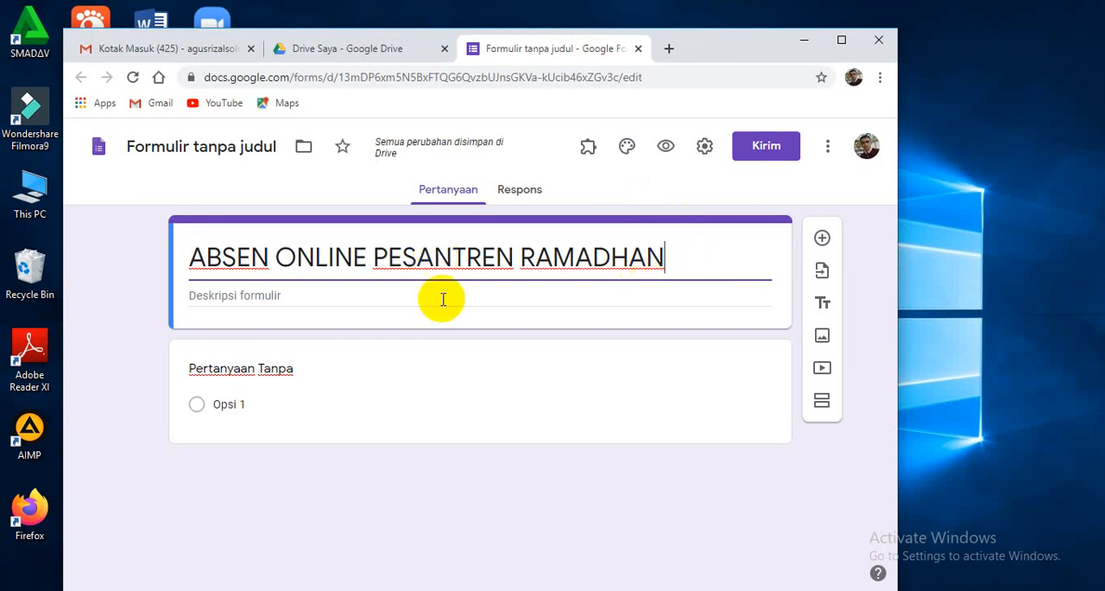
Enter "ISIKAN DATA LENGKAP" as the form description.
click(284, 299)
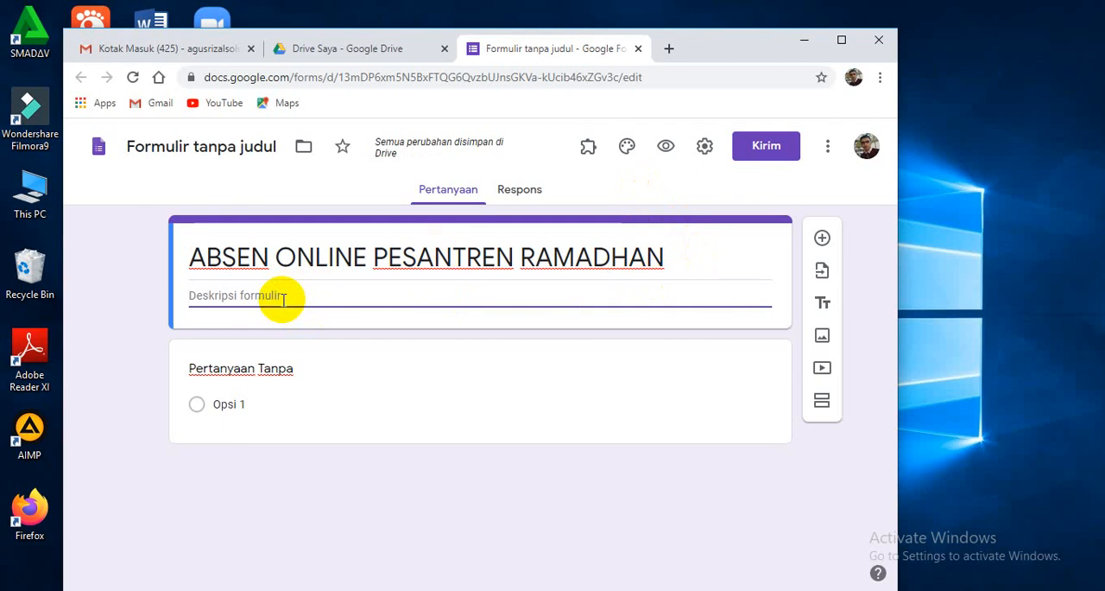
text(ISIK)
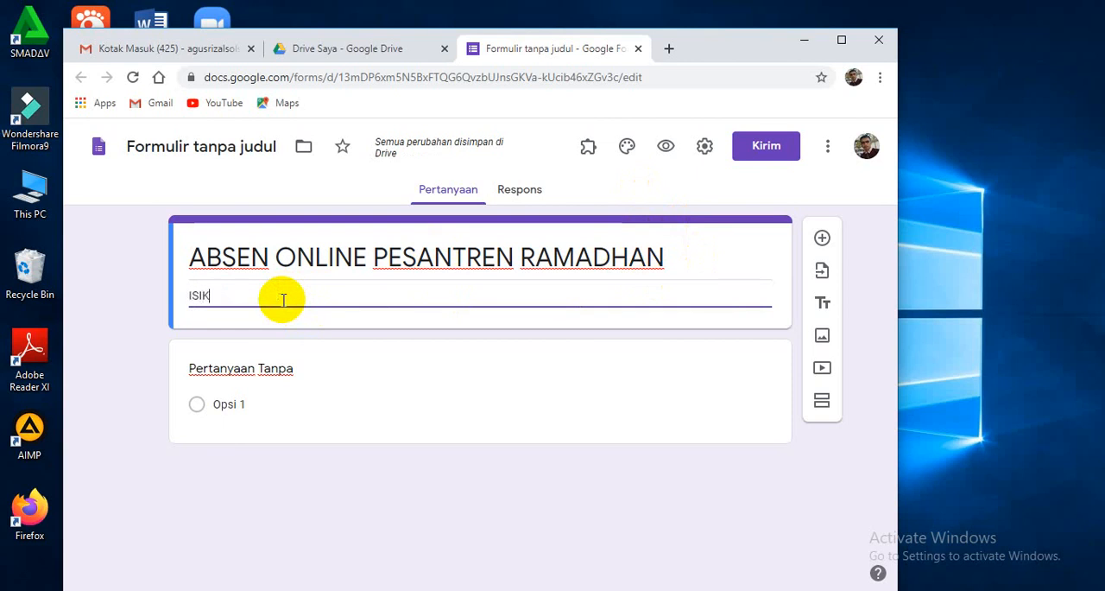
text(AN D)
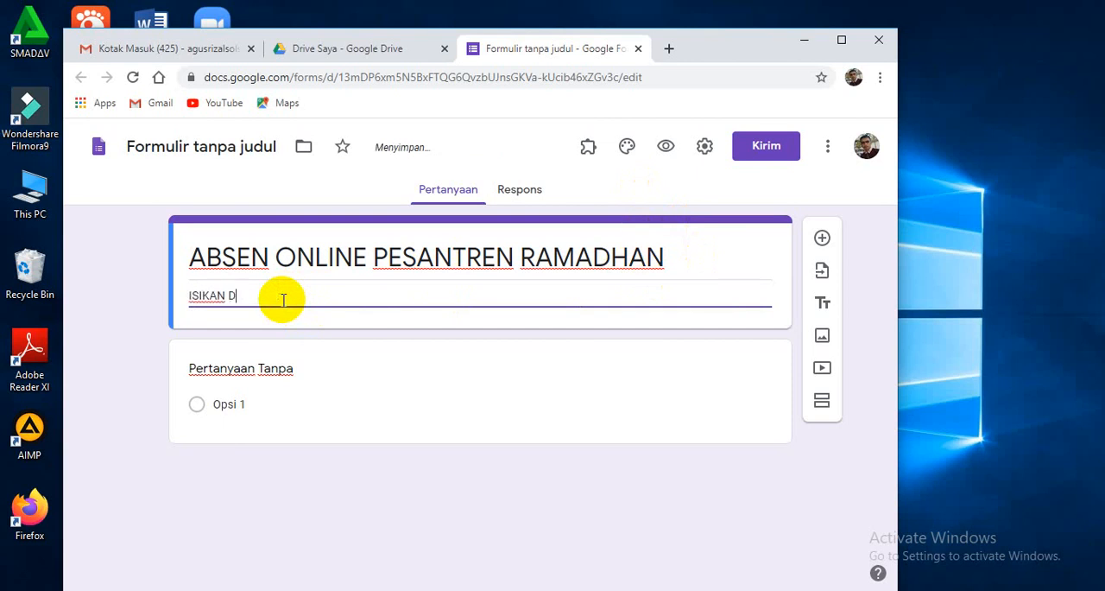
text(ATA L)
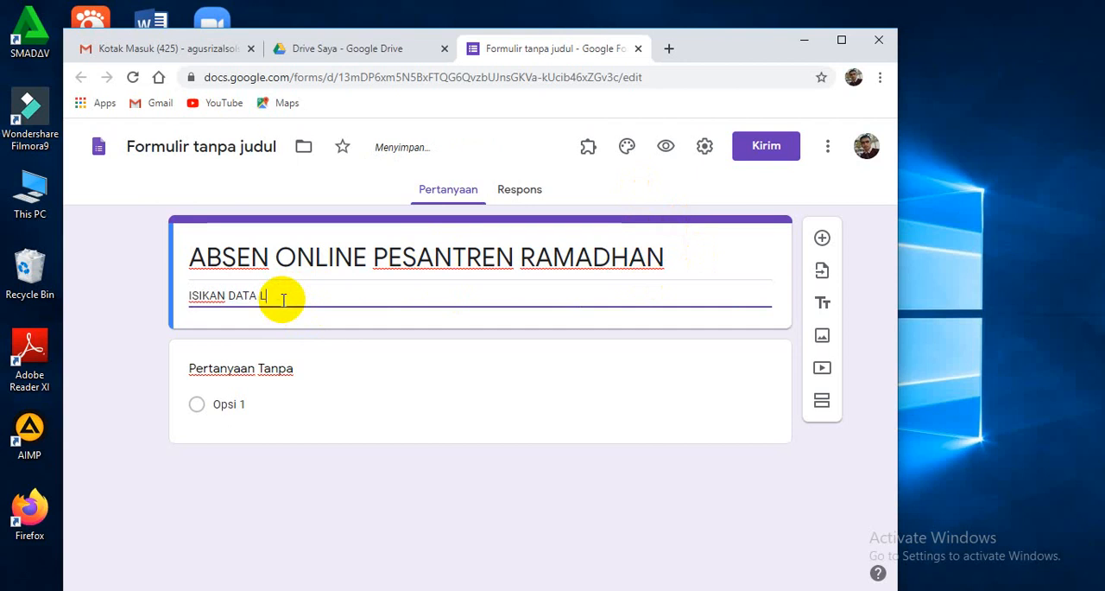
text(ENGKAP)
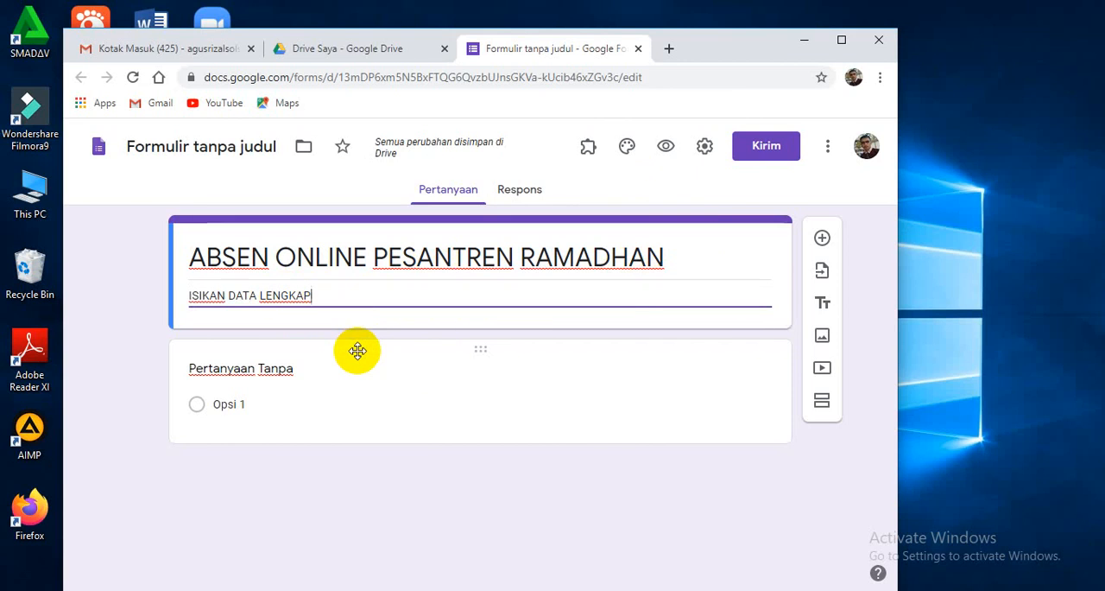
Title the first question "TULISKAN NAMA ANDA" and set its answer type to Jawaban singkat.
click(221, 371)
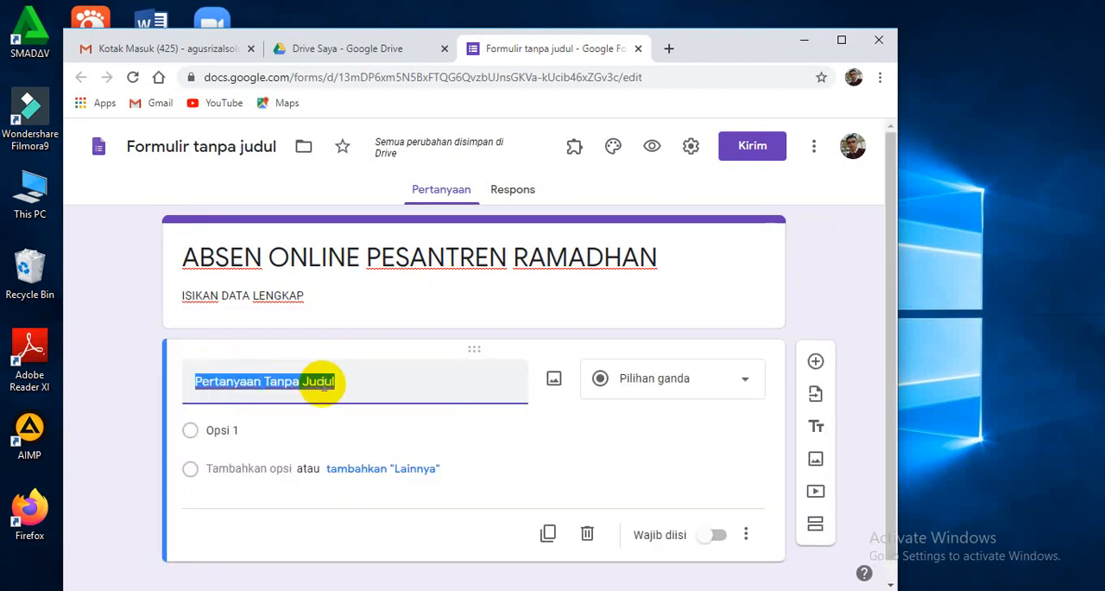
text(TULIS)
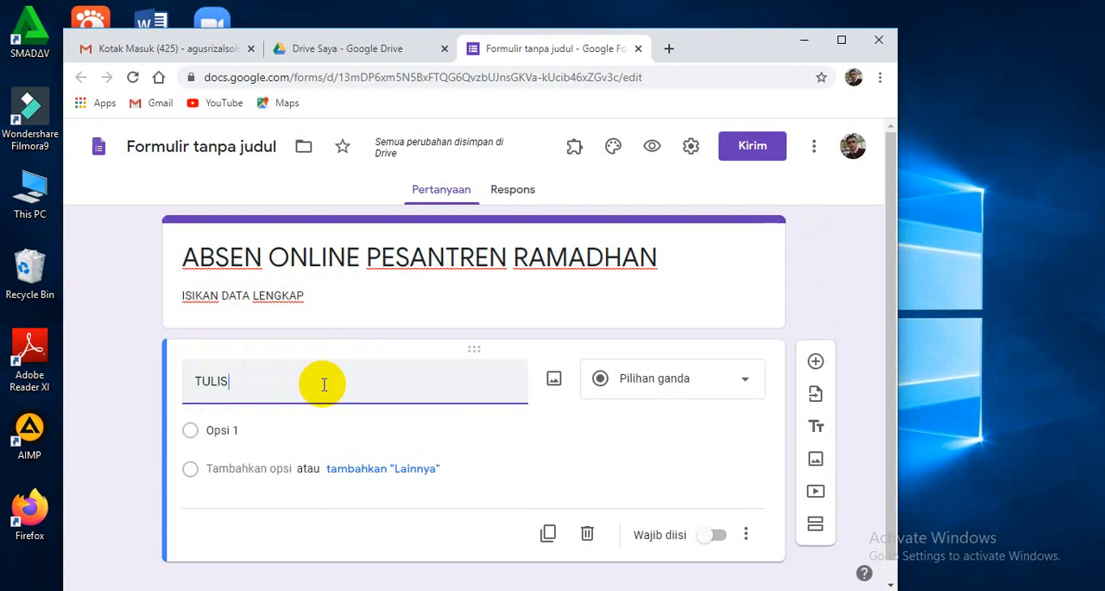
text(KAN)
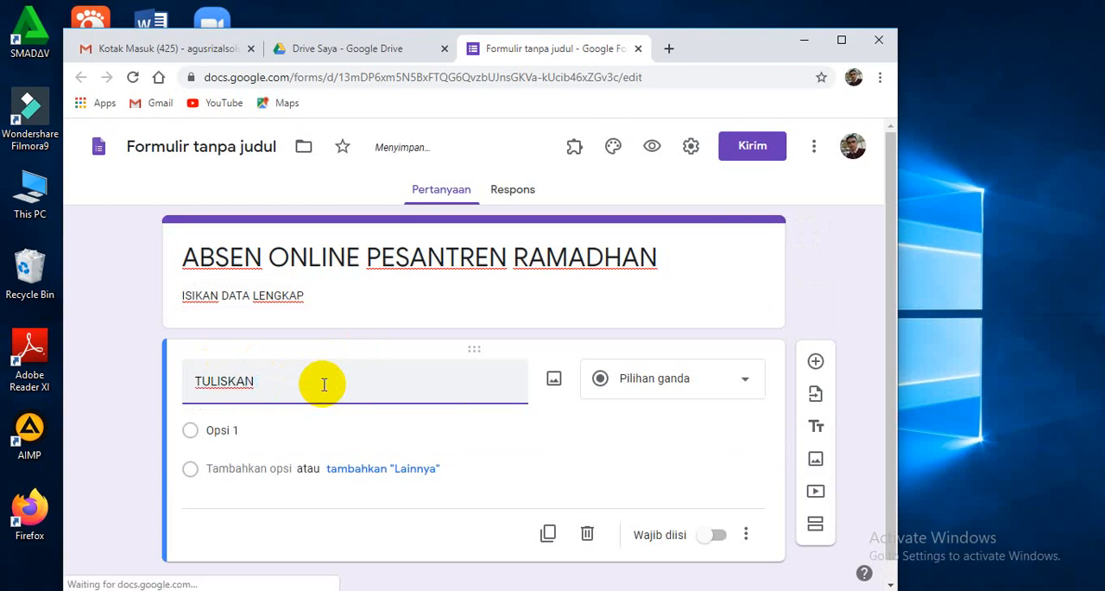
text( NAMA )
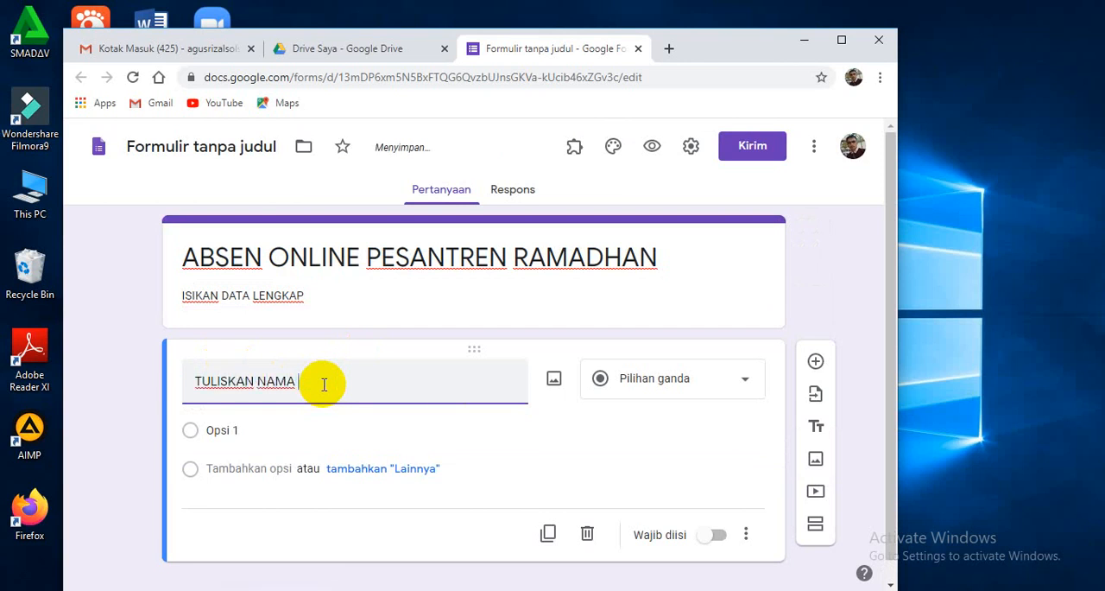
text(ANDA)
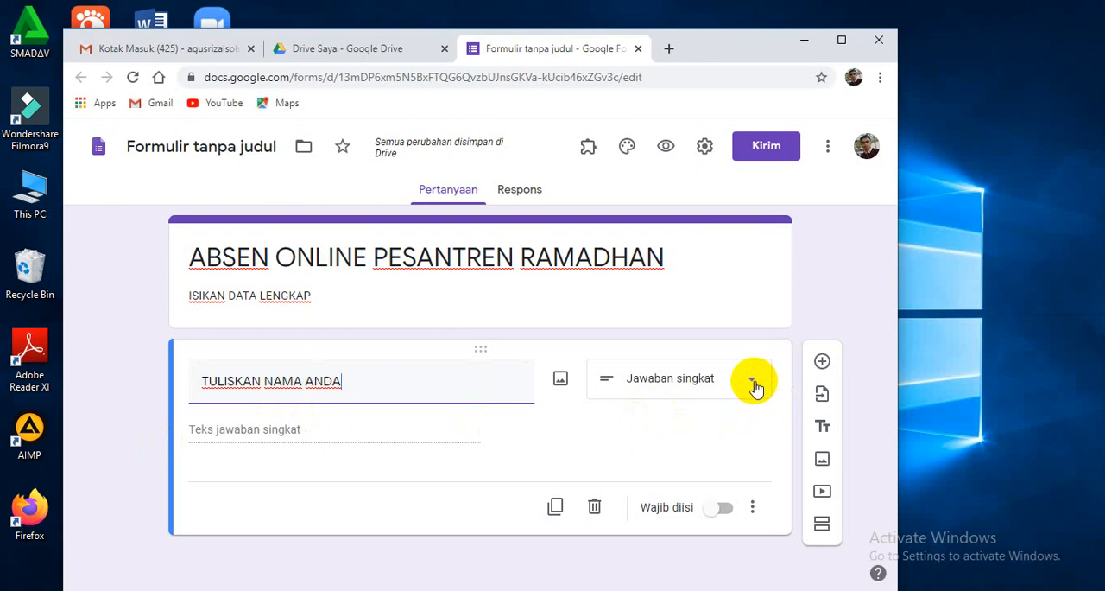
click(752, 383)
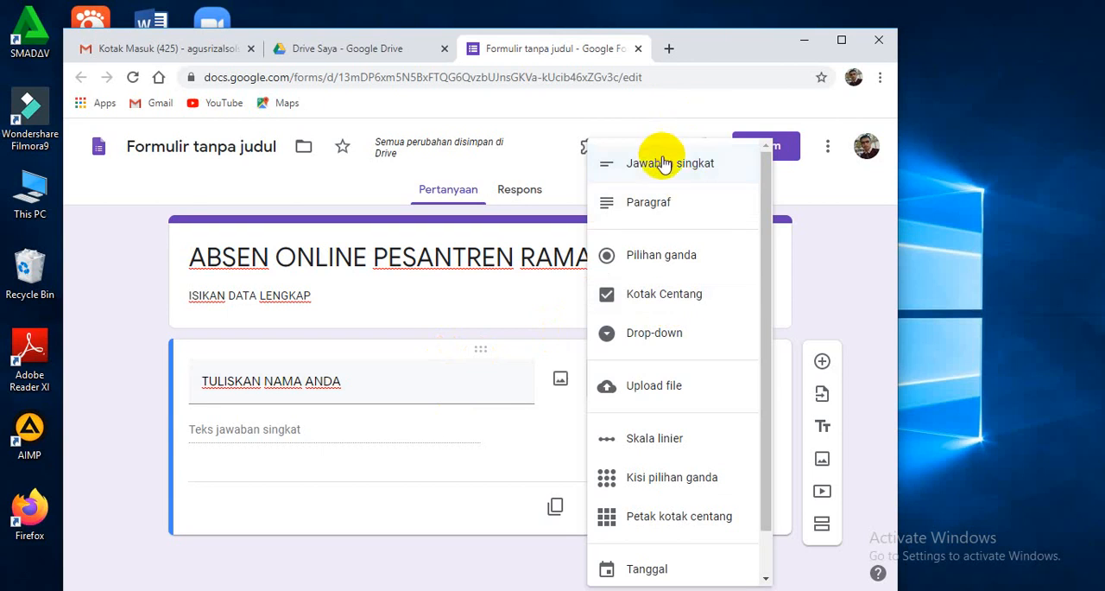
click(662, 165)
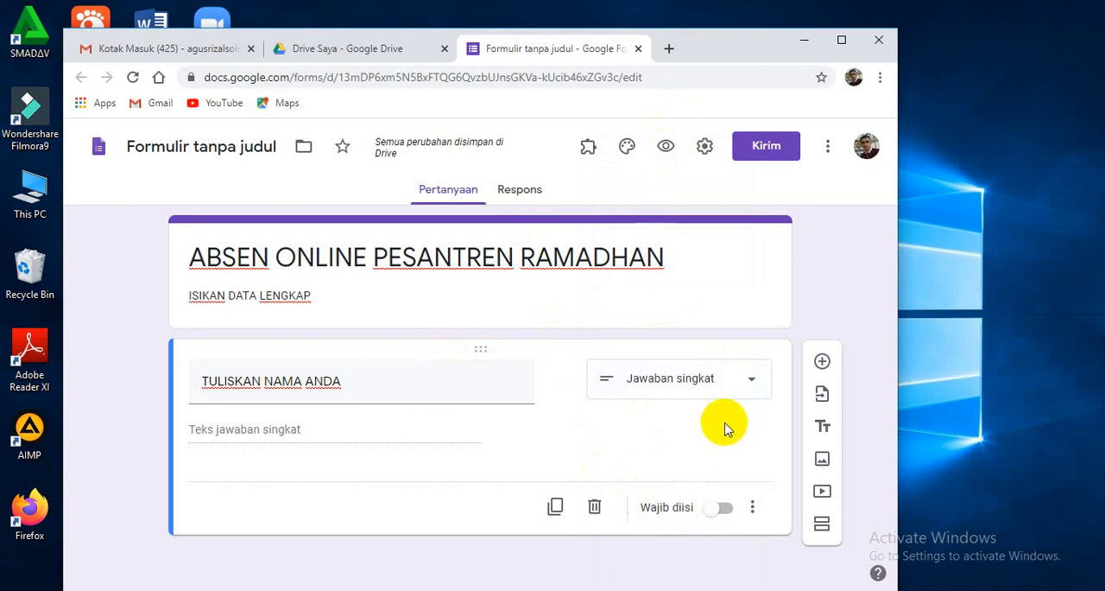
Add a second question below the name question, titled "TULISKAN KELAS ANDA".
click(823, 364)
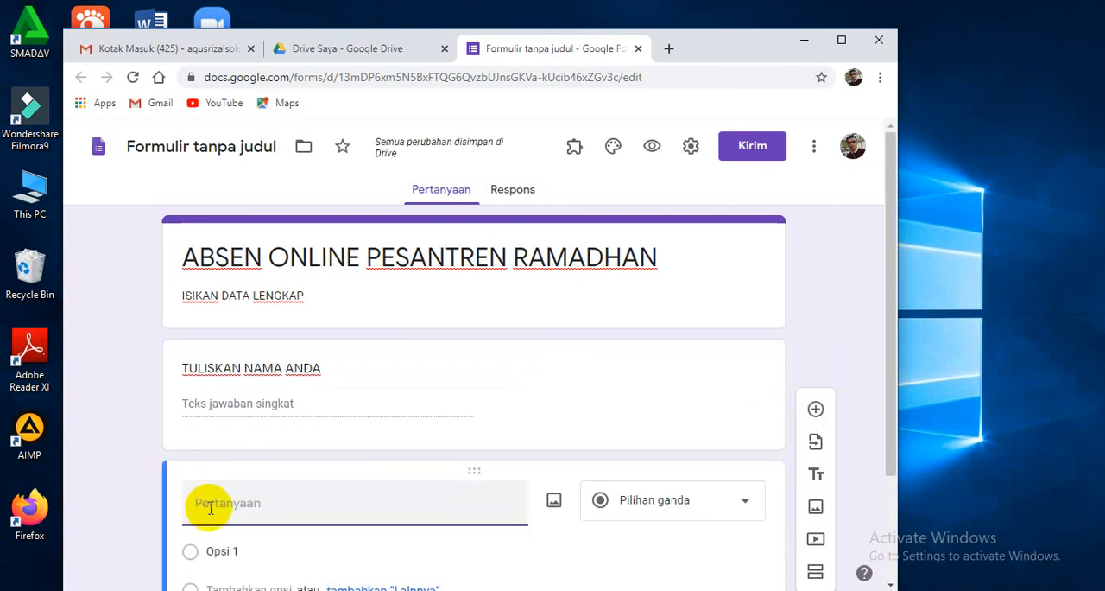
text(T)
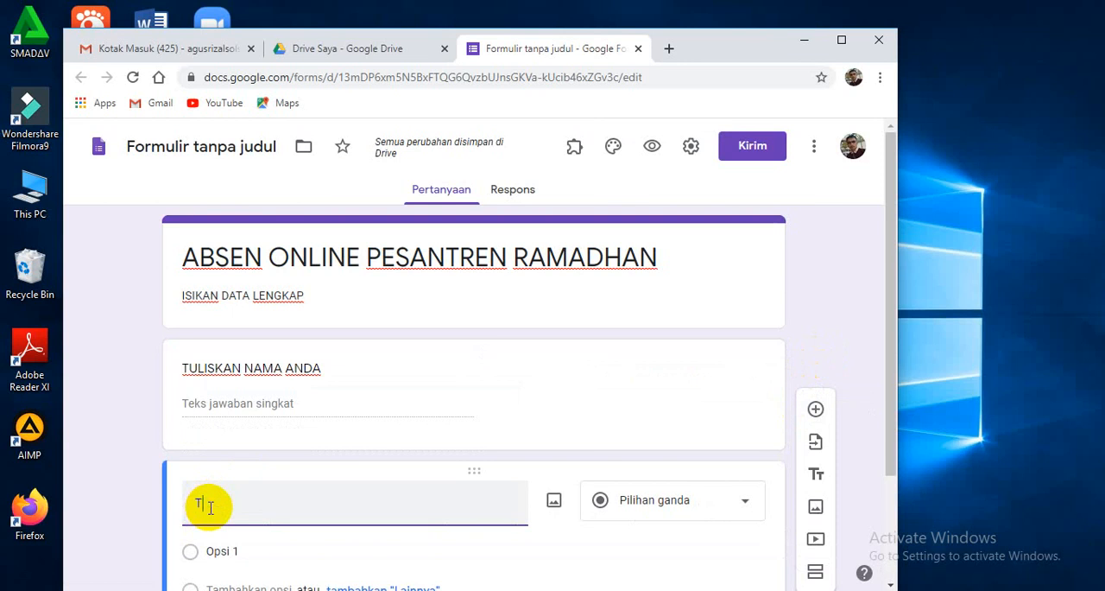
text(ULISKA)
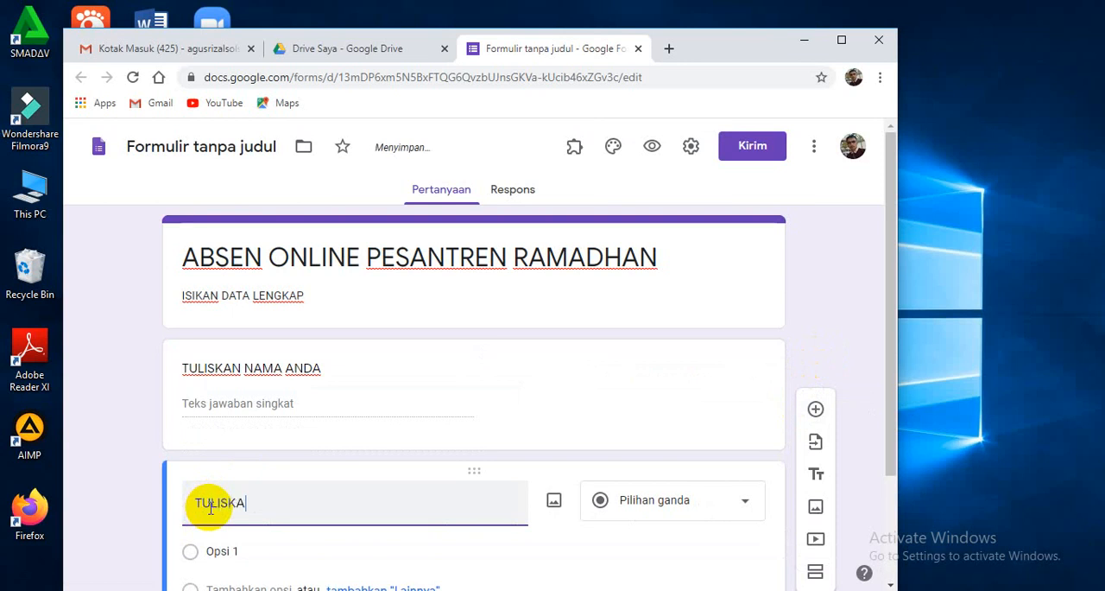
text(N KELAS ANDA)
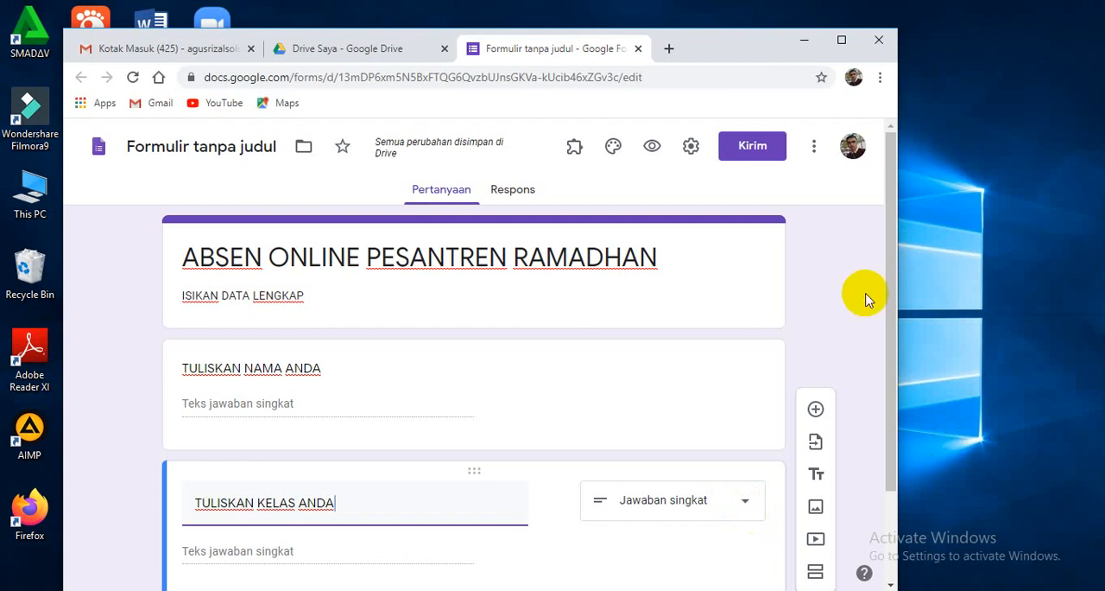
Change the answer type of the "TULISKAN KELAS ANDA" question to Drop-down.
drag(886, 308, 882, 408)
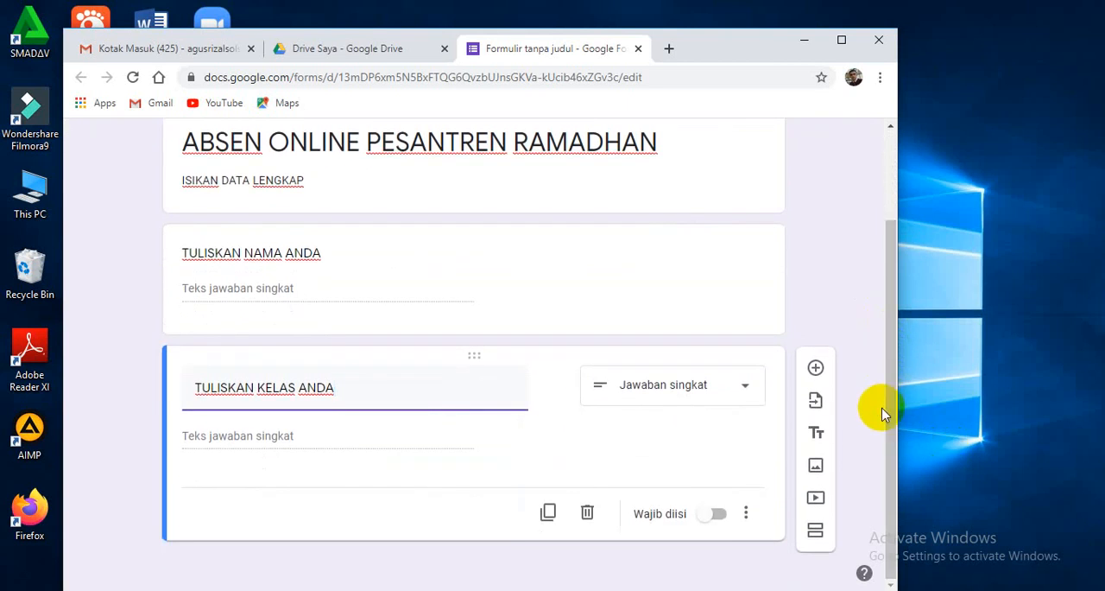
click(747, 395)
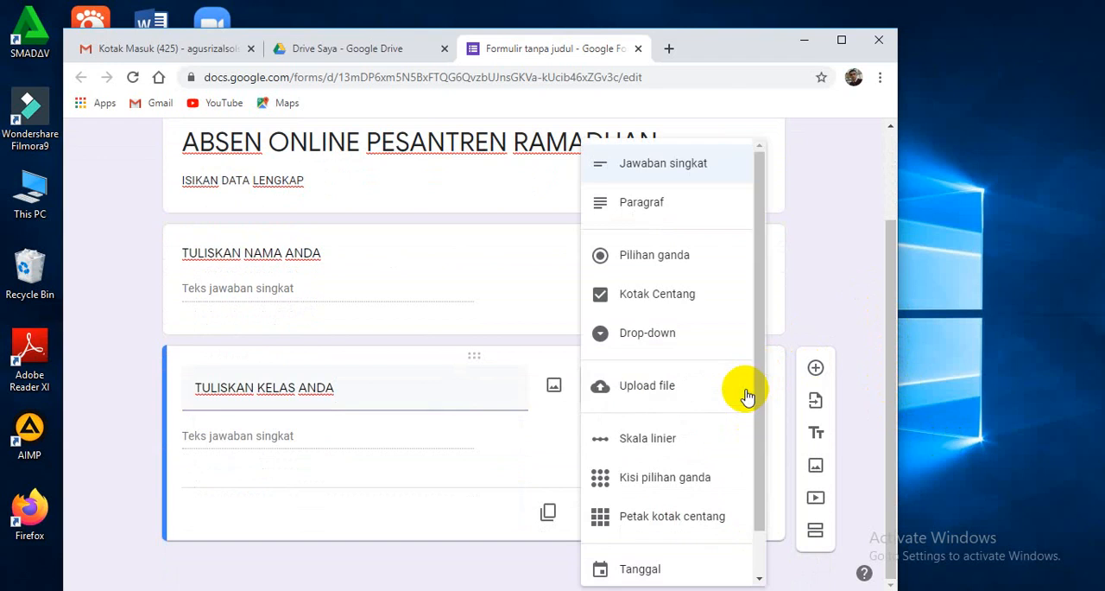
click(667, 337)
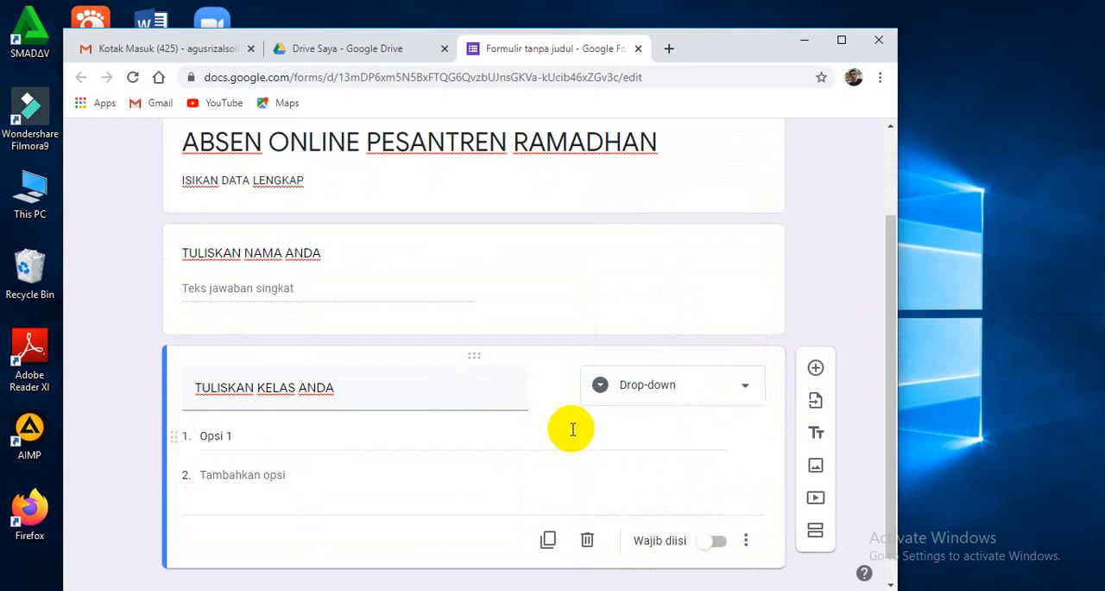
Give the class question the three options "KELAS X", "KELAS XI" and "KELAS XII".
click(268, 435)
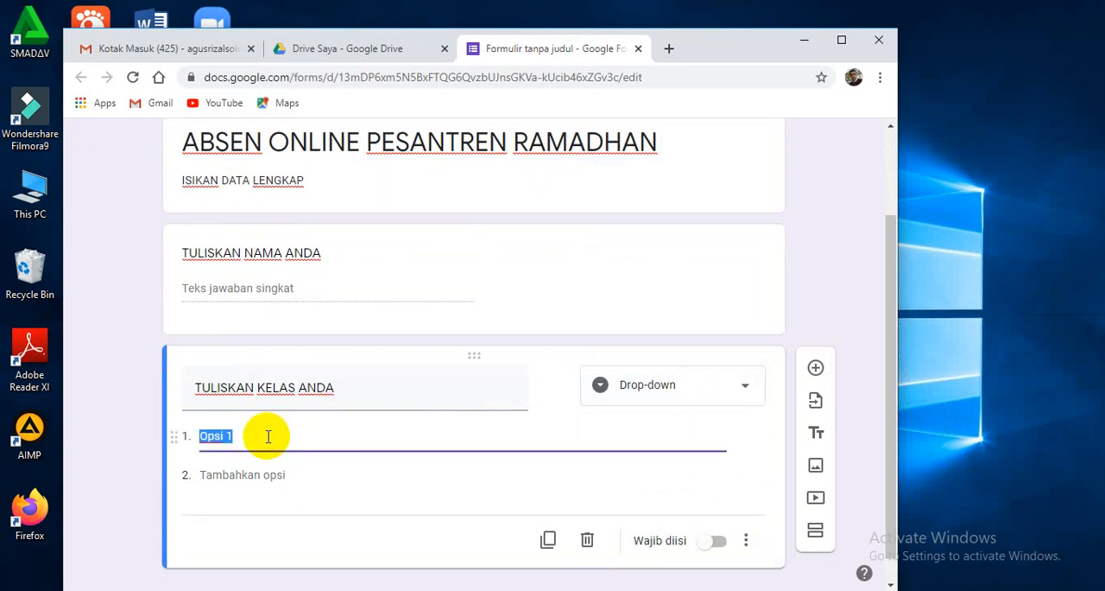
text(KELAS X)
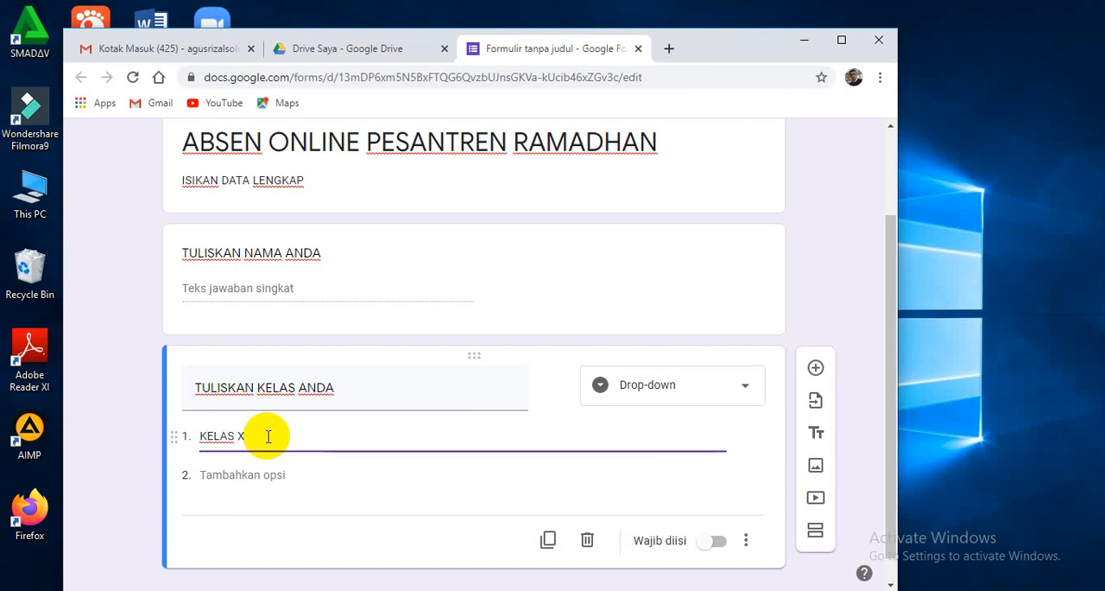
key(Return)
text(KE)
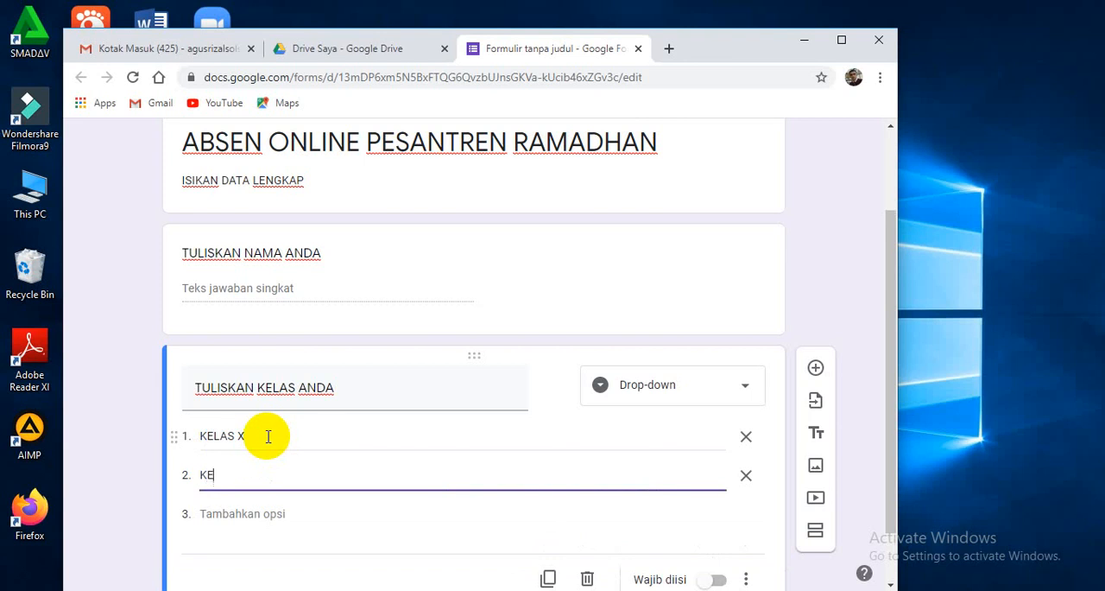
text(LAS XI)
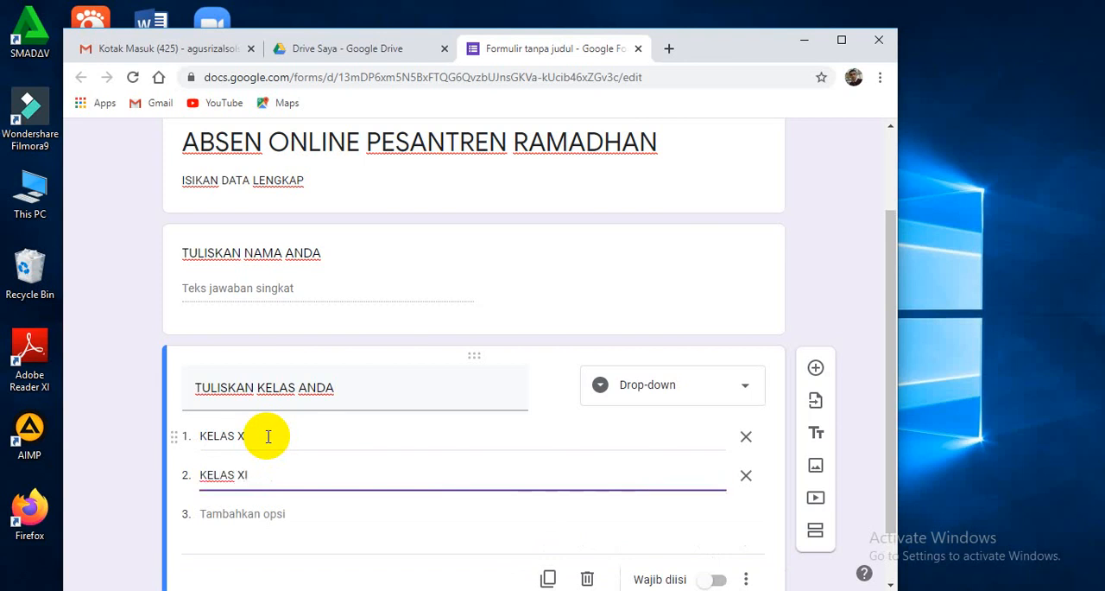
key(Return)
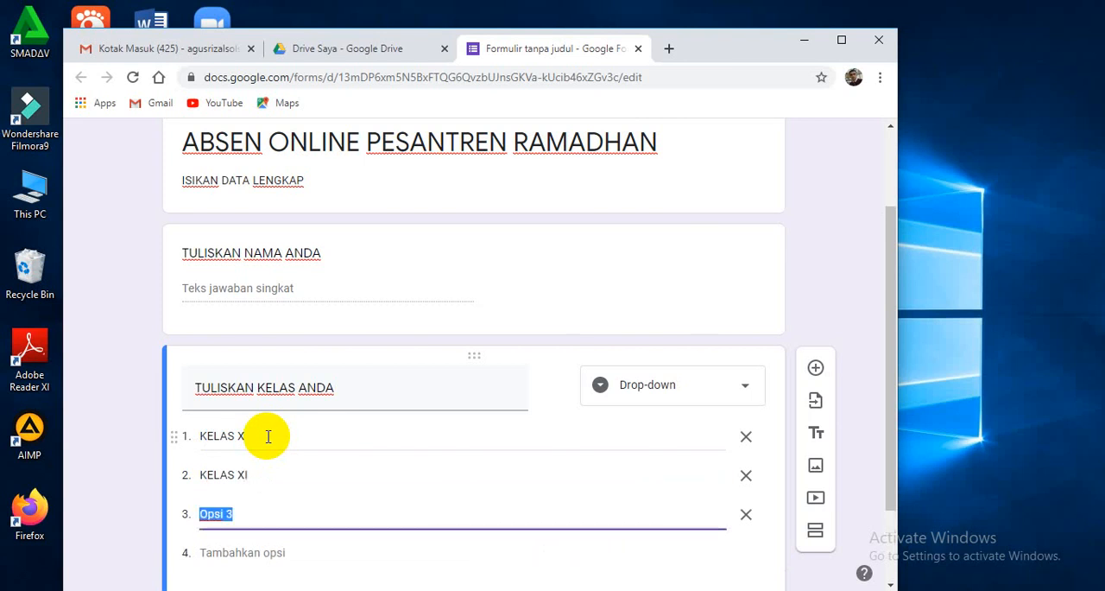
text(KELAS XII)
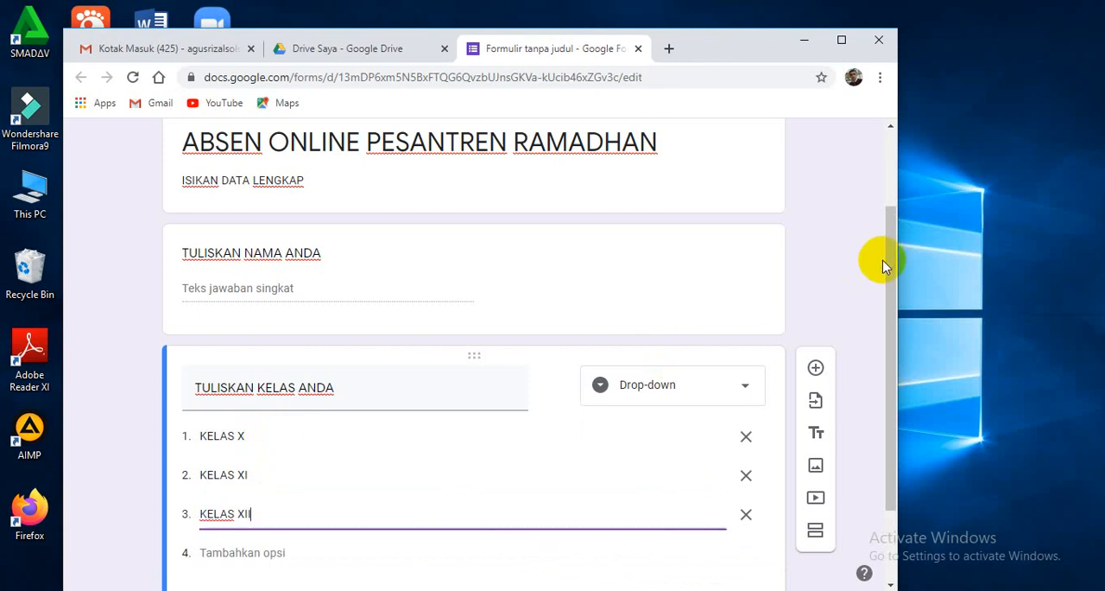
Duplicate the class question and retitle the copy "TULISKAN JURUSAN ANDA".
drag(889, 247, 885, 353)
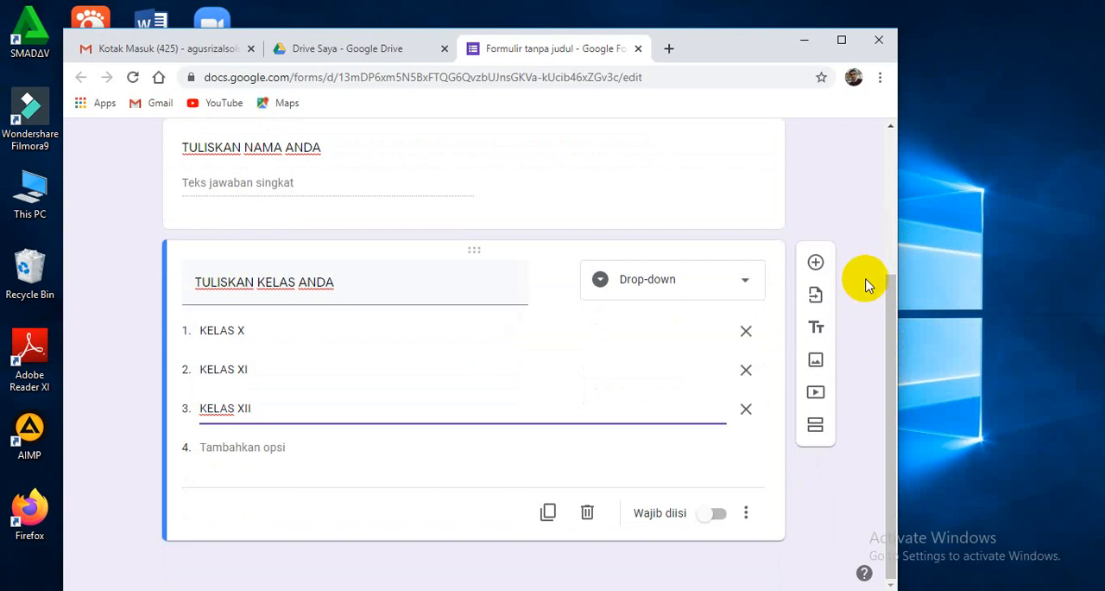
click(548, 515)
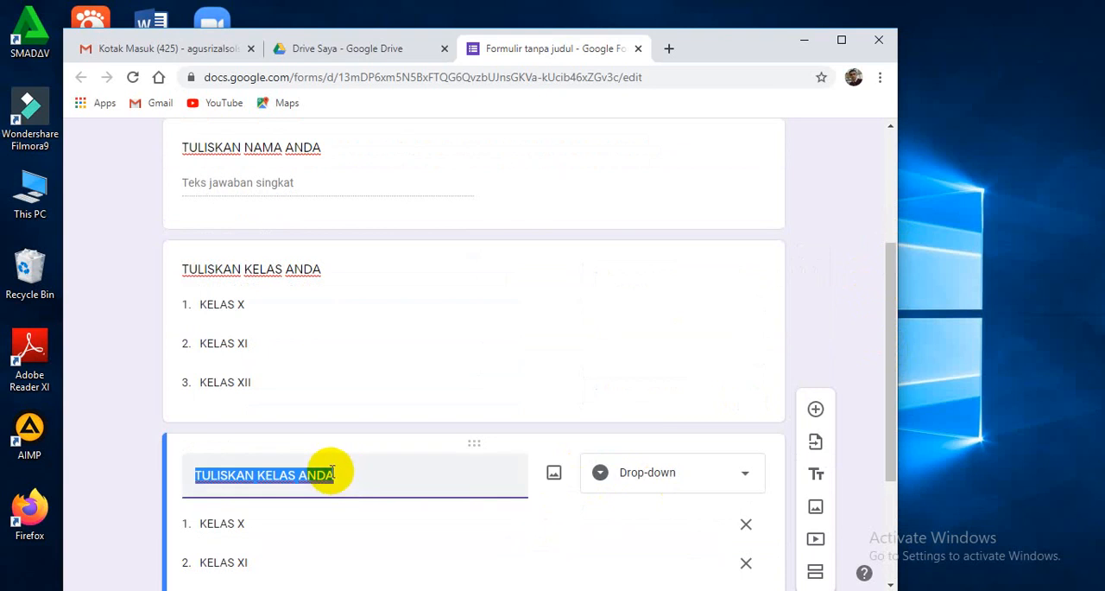
text(TULIS)
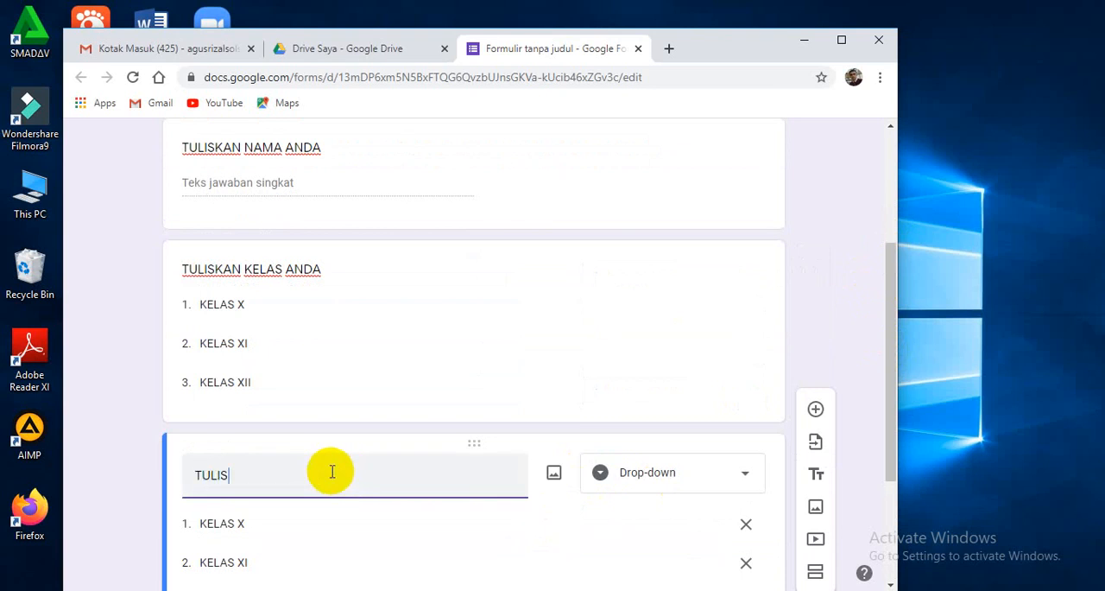
text(KAN JURUSAN)
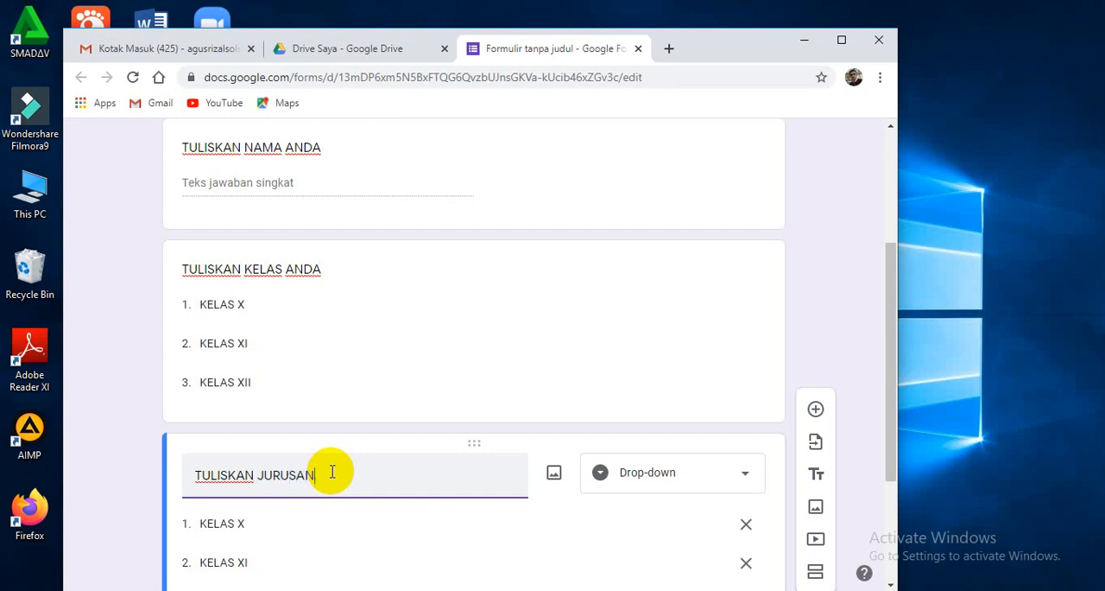
text( ANDA)
Replace the three options of the "TULISKAN JURUSAN ANDA" question with "MIPA", "BAHASA" and "IPS".
click(288, 525)
text(M)
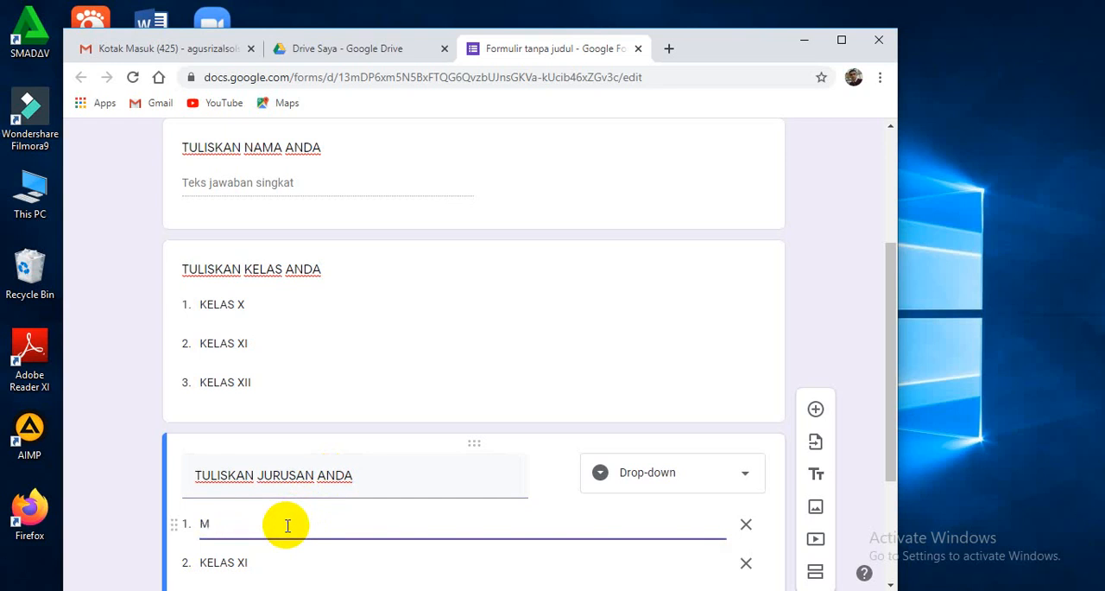
text(IPA)
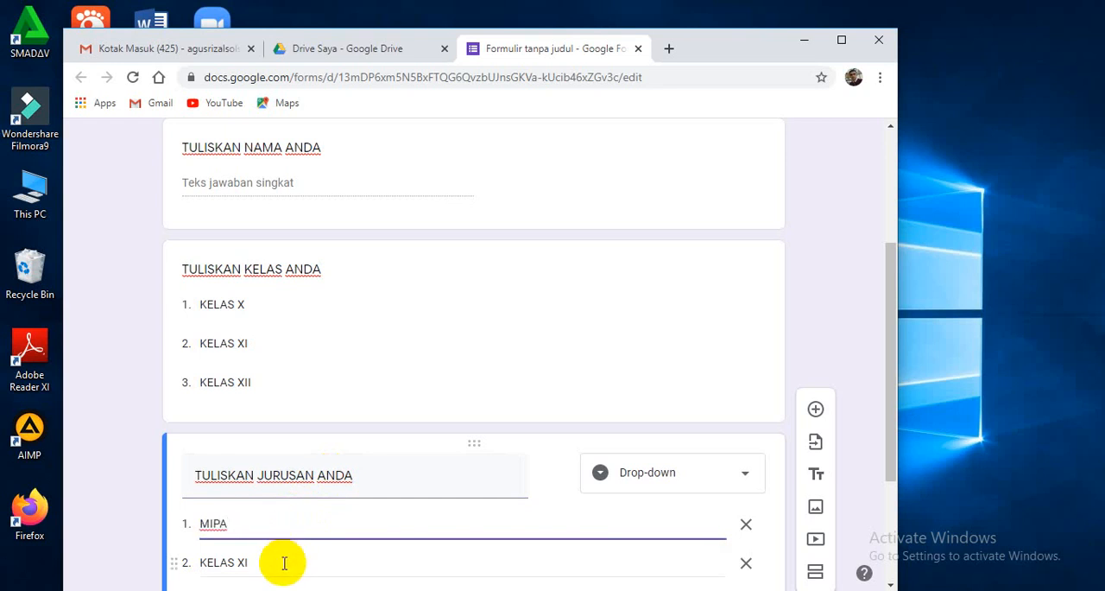
click(284, 561)
text(BA)
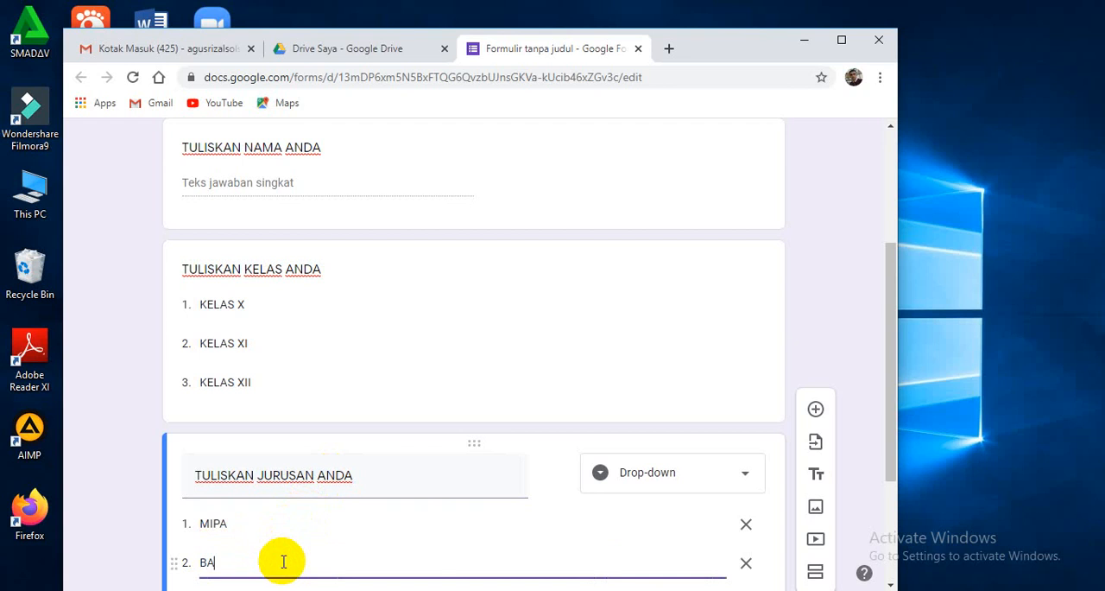
text(HASA)
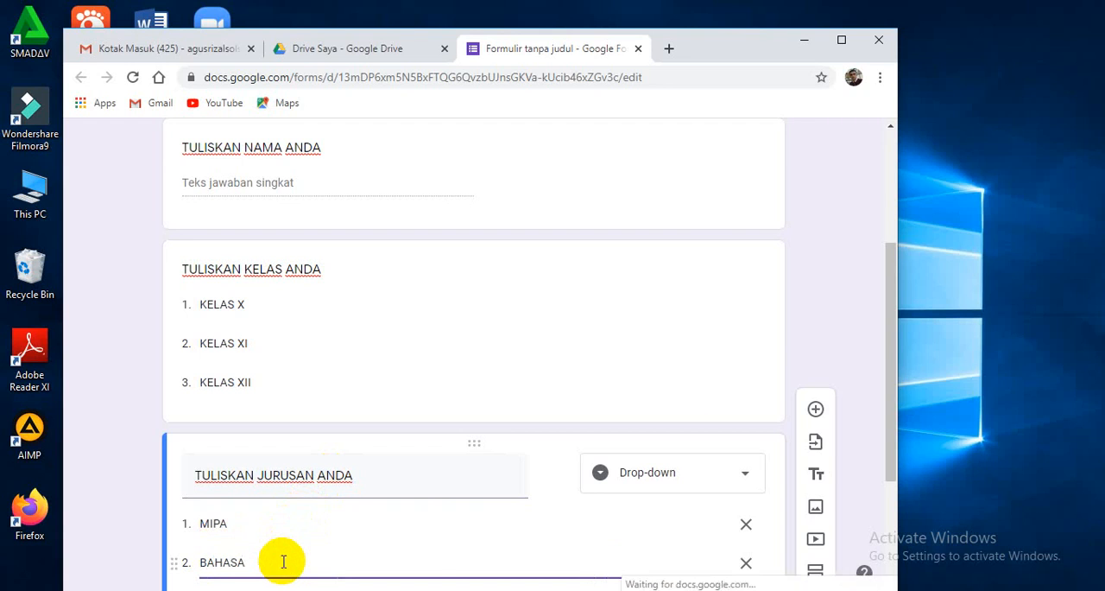
drag(887, 314, 883, 379)
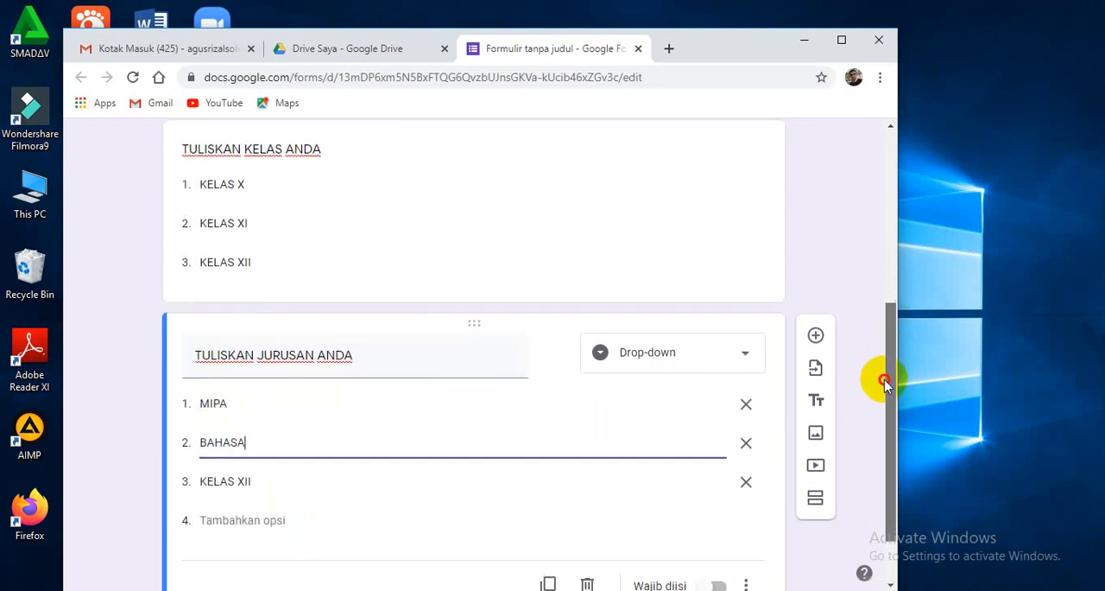
click(305, 483)
text(IPS)
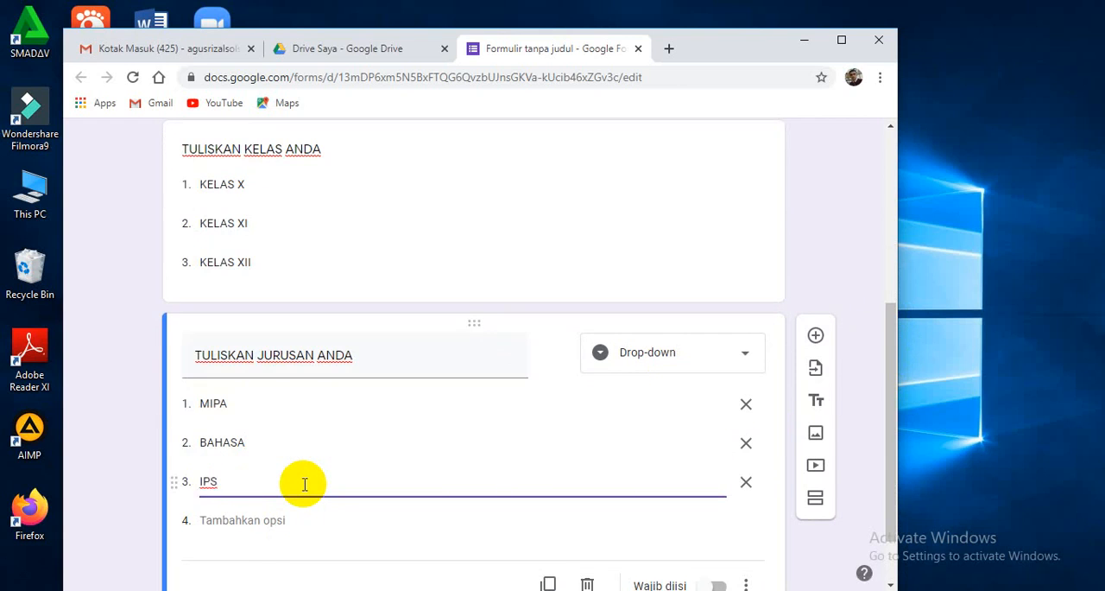
Duplicate the "TULISKAN JURUSAN ANDA" question and retitle the copy "INISIAL LOKAL ANDA".
drag(892, 337, 893, 388)
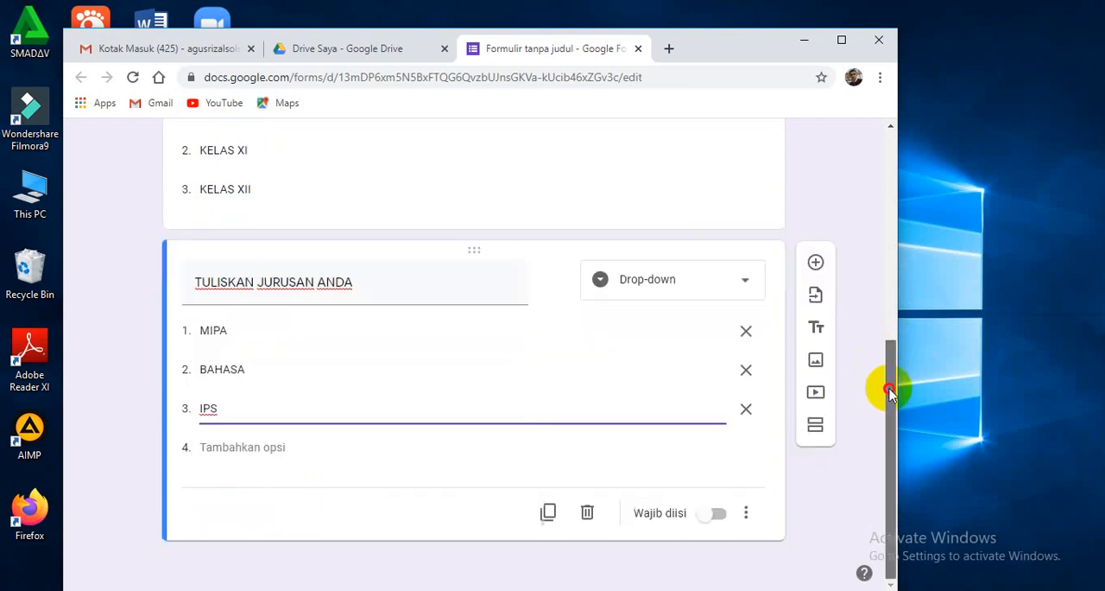
click(548, 514)
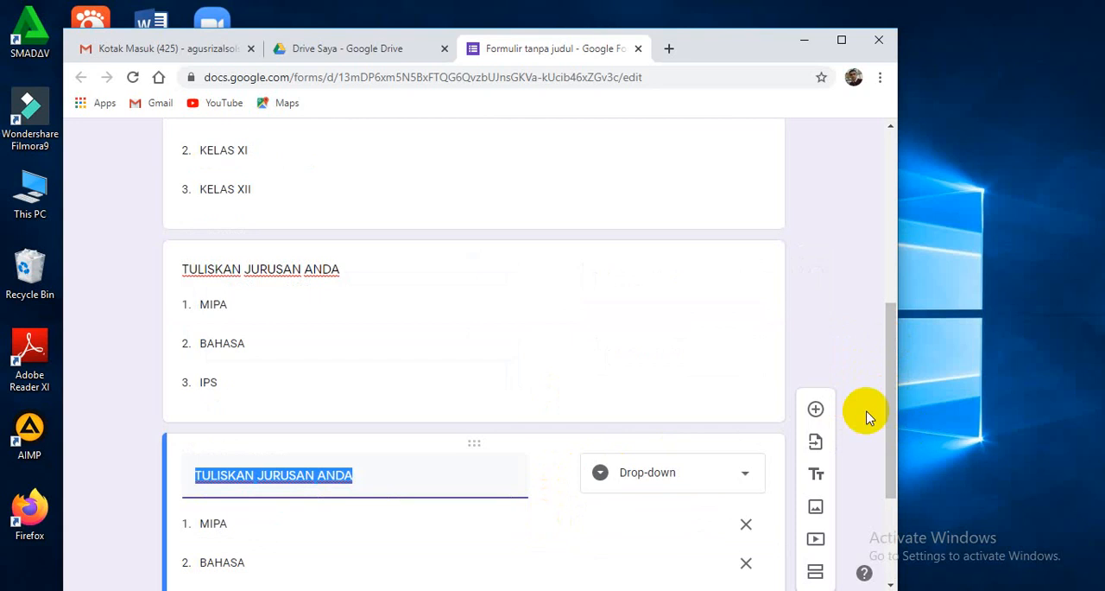
text(I)
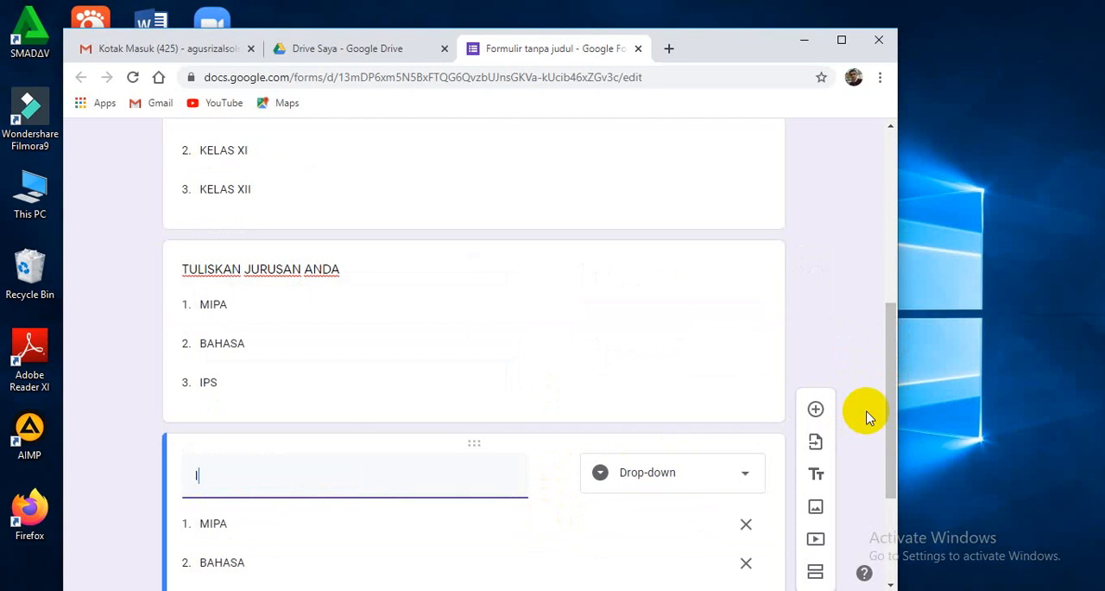
text(NISIAL LOKAL ANDA)
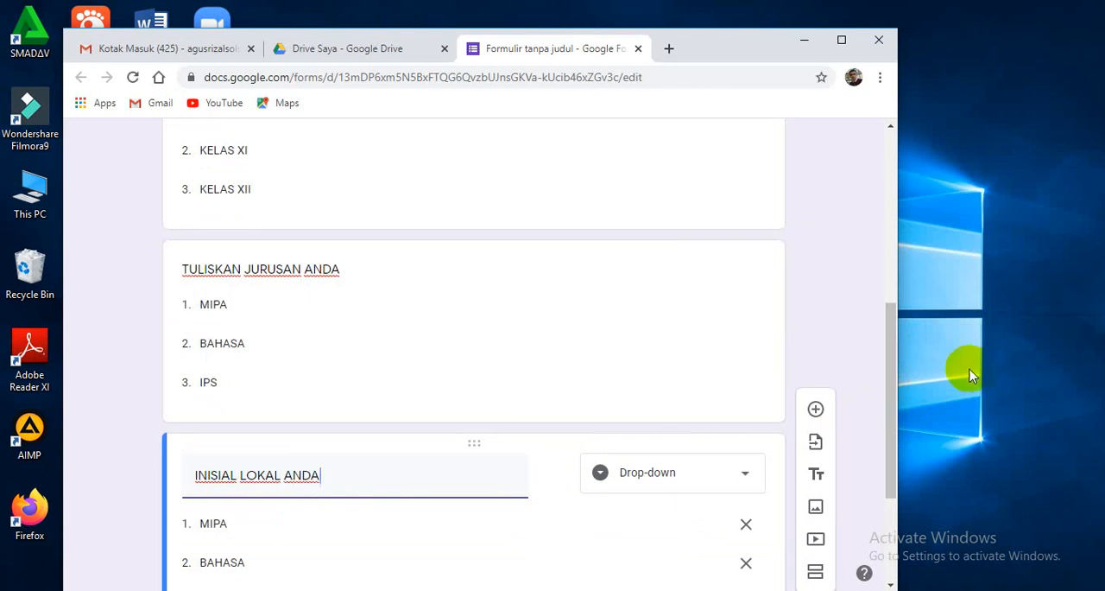
Set the first three options of the "INISIAL LOKAL ANDA" question to "SATU", "DUA" and "TIGA", inserting "DUA" as an extra option.
drag(894, 335, 894, 411)
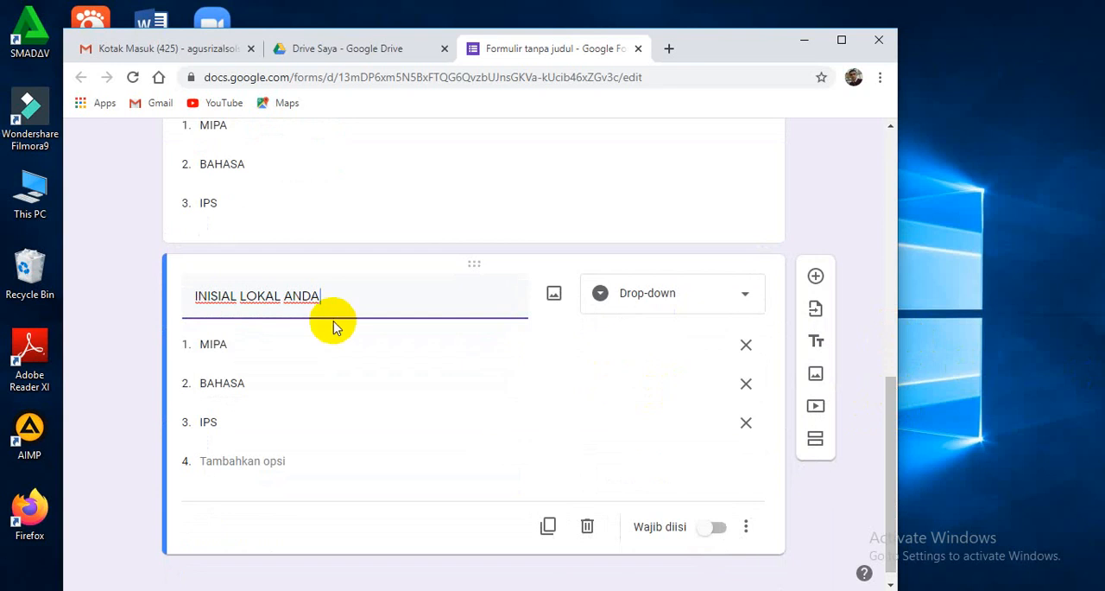
click(291, 343)
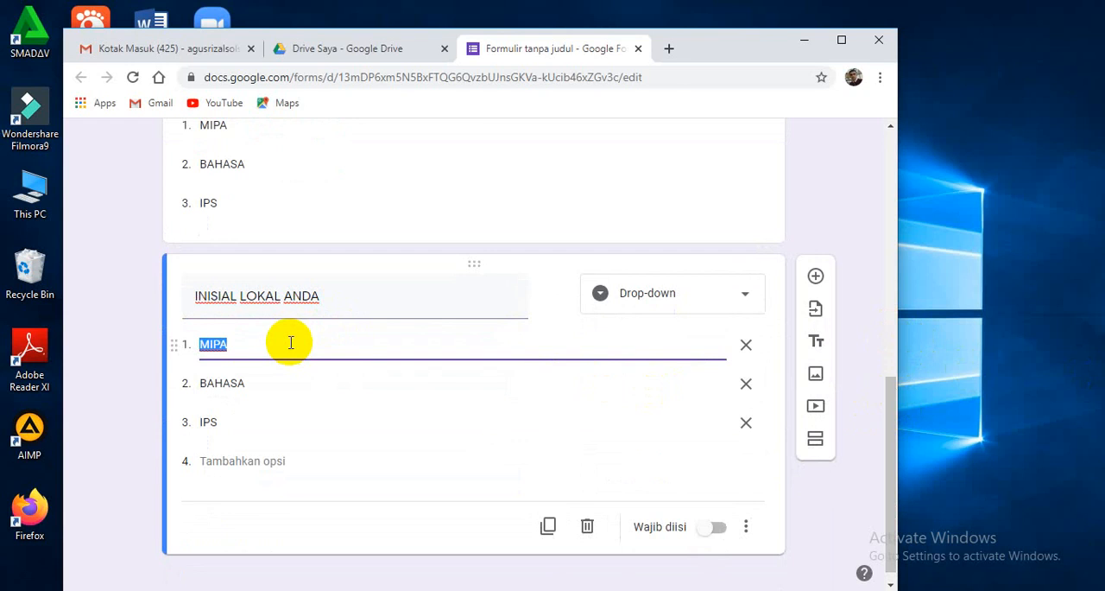
text(SATU)
key(Return)
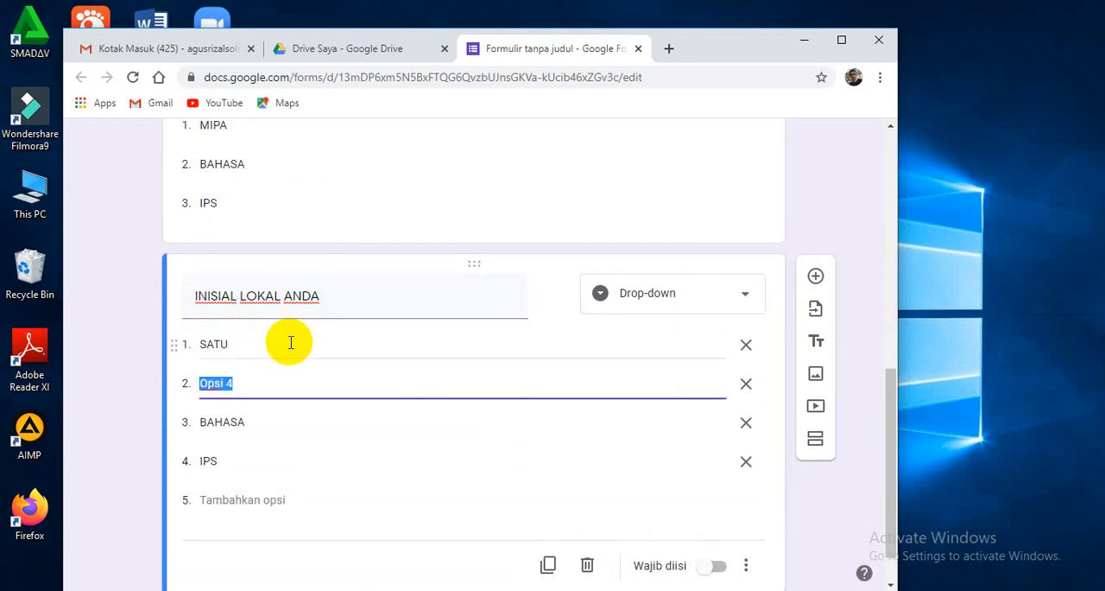
text(DUA)
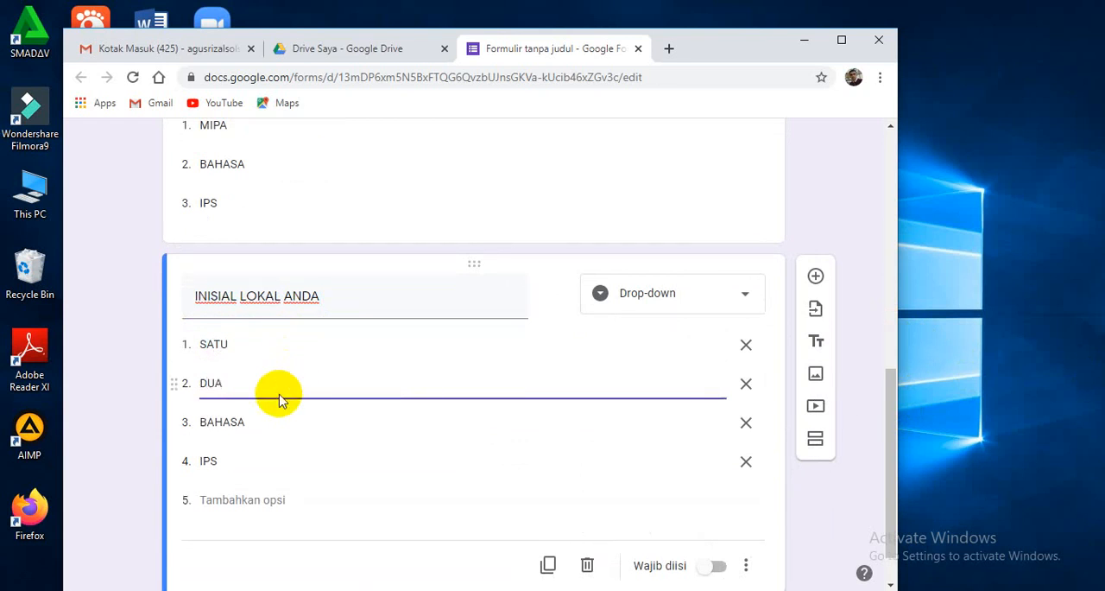
click(276, 423)
text(T)
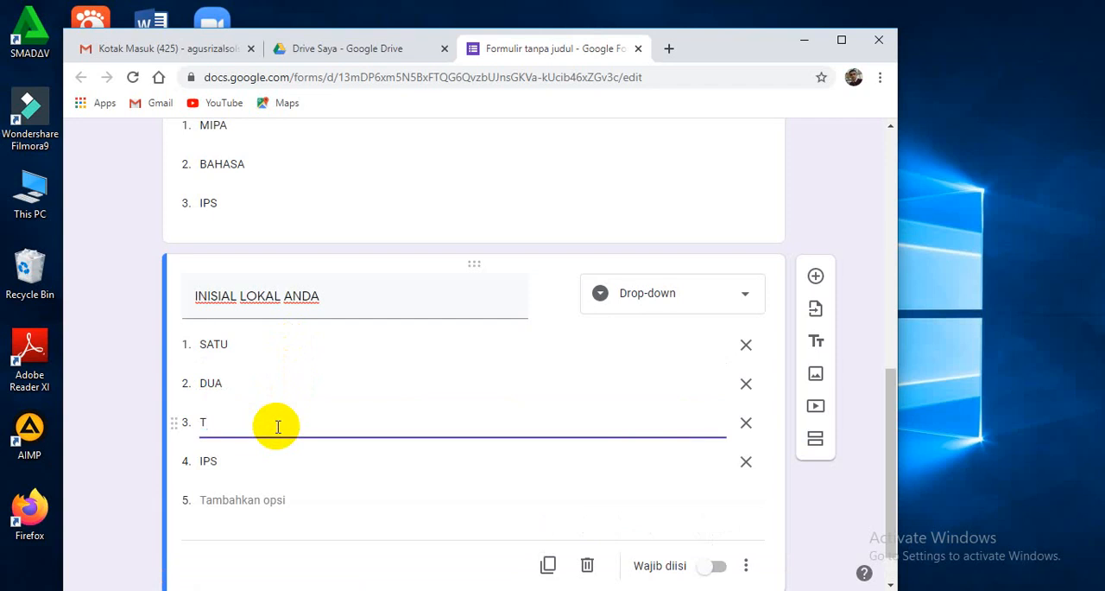
text(IGA)
Change the fourth option of the "INISIAL LOKAL ANDA" question to "EMPAT" and add a fifth option "DAN LAIN2".
click(257, 468)
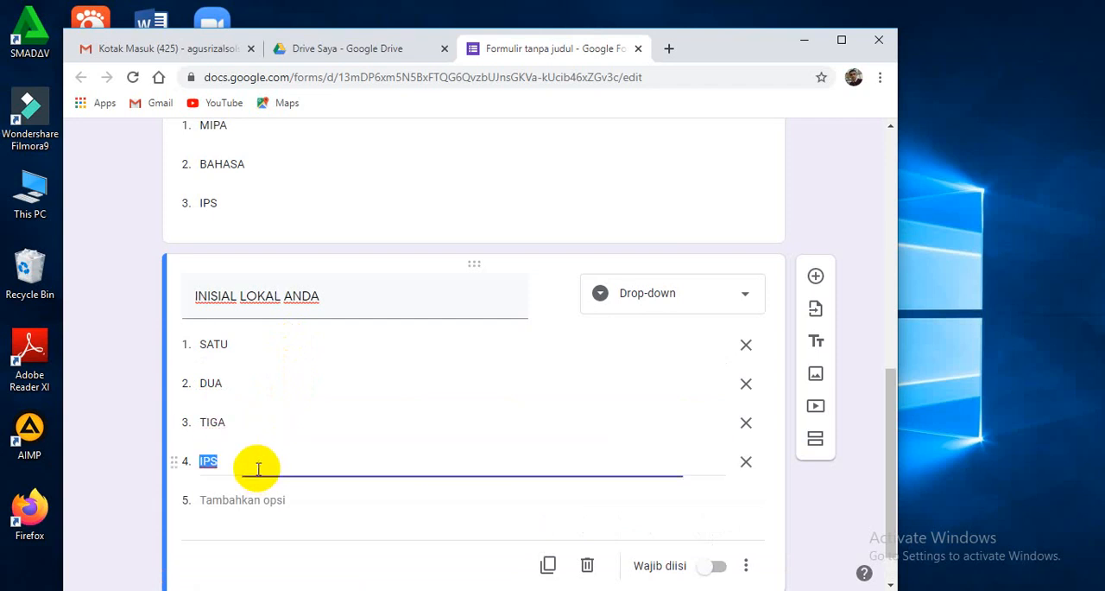
text(EMPAT)
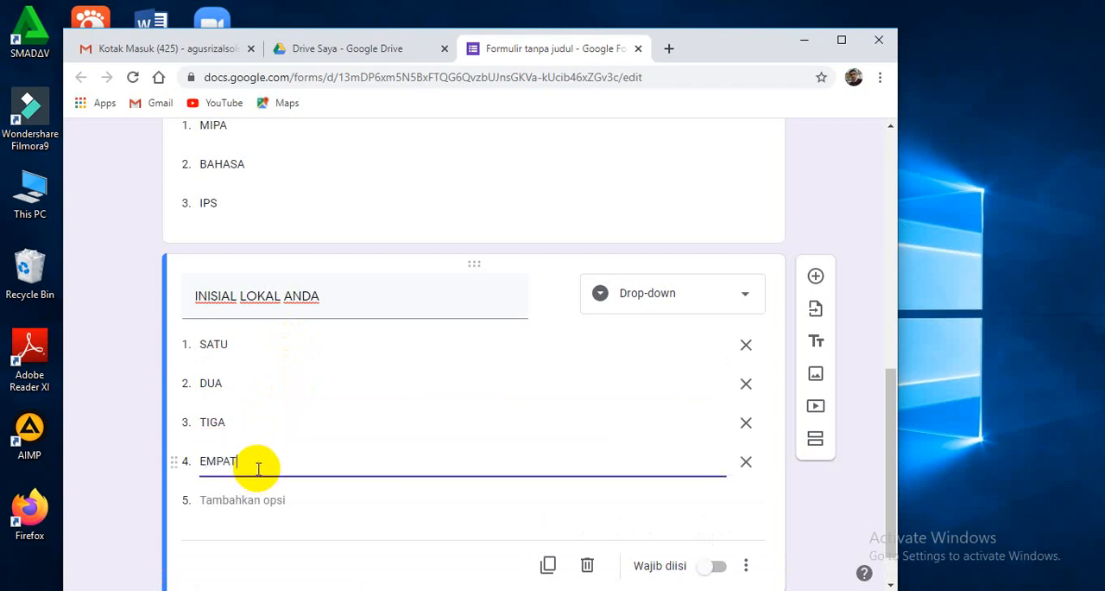
key(Return)
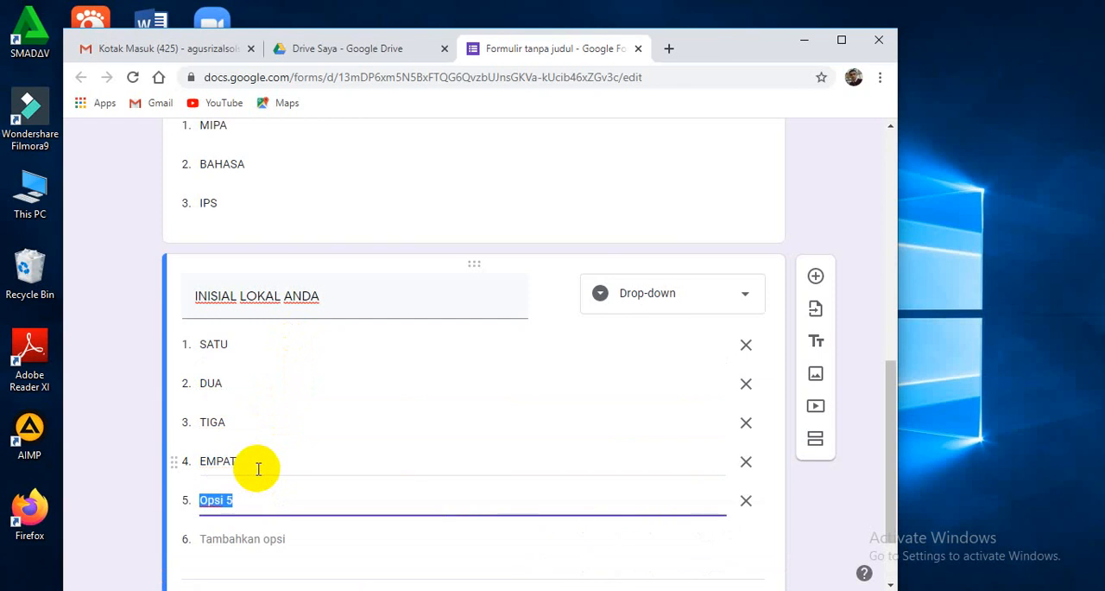
text(DAN LAIN2)
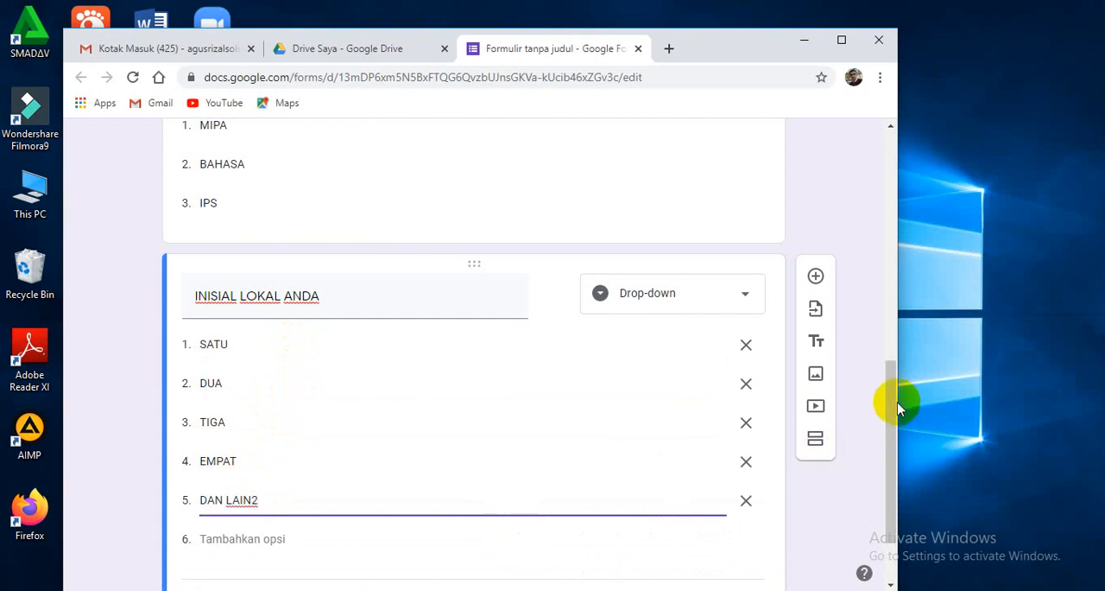
Turn the form into a quiz in its settings and stop respondents from seeing "Pertanyaan tak terjawab" and "Jawaban yang benar".
drag(891, 392, 867, 183)
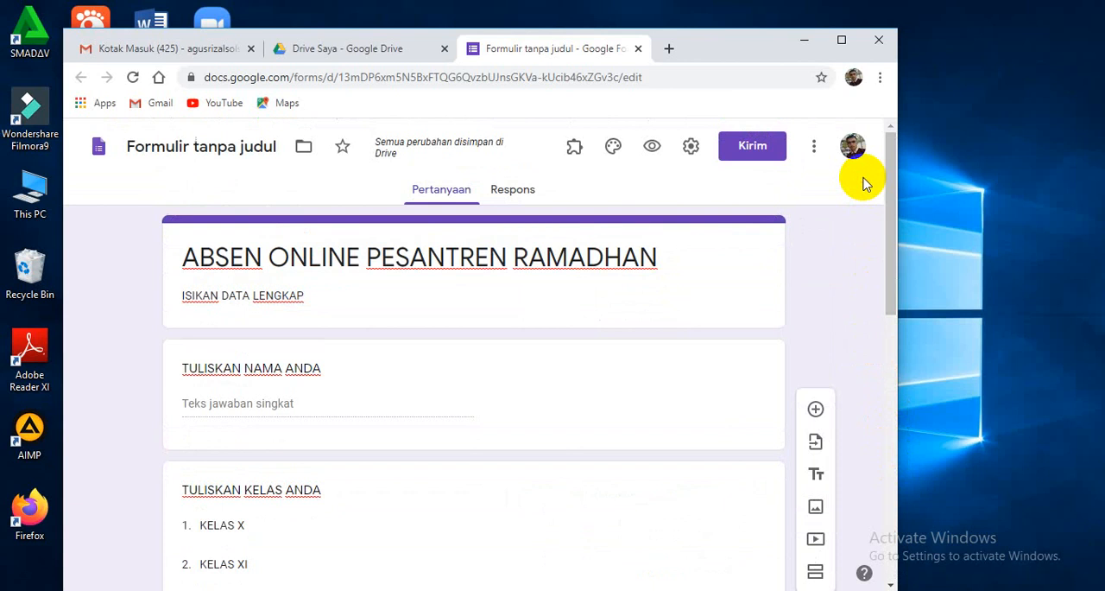
click(691, 146)
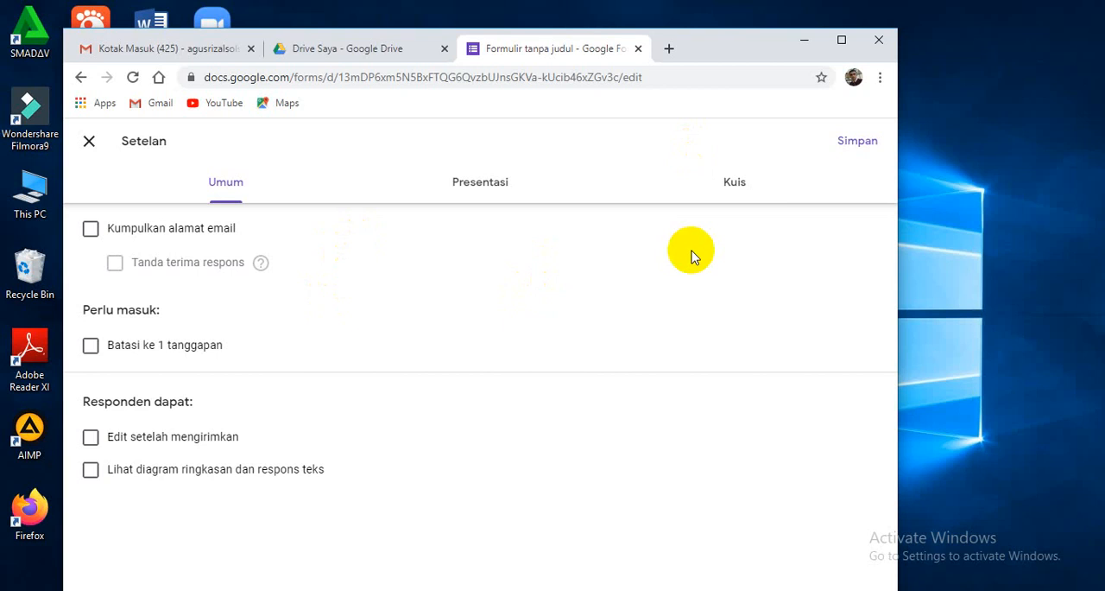
click(733, 192)
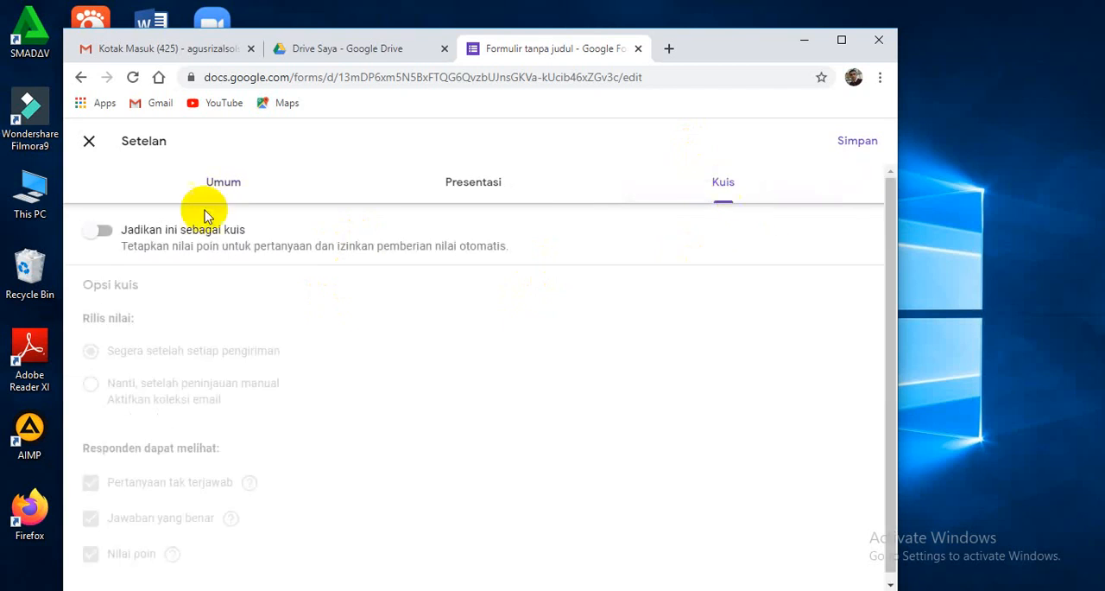
click(107, 231)
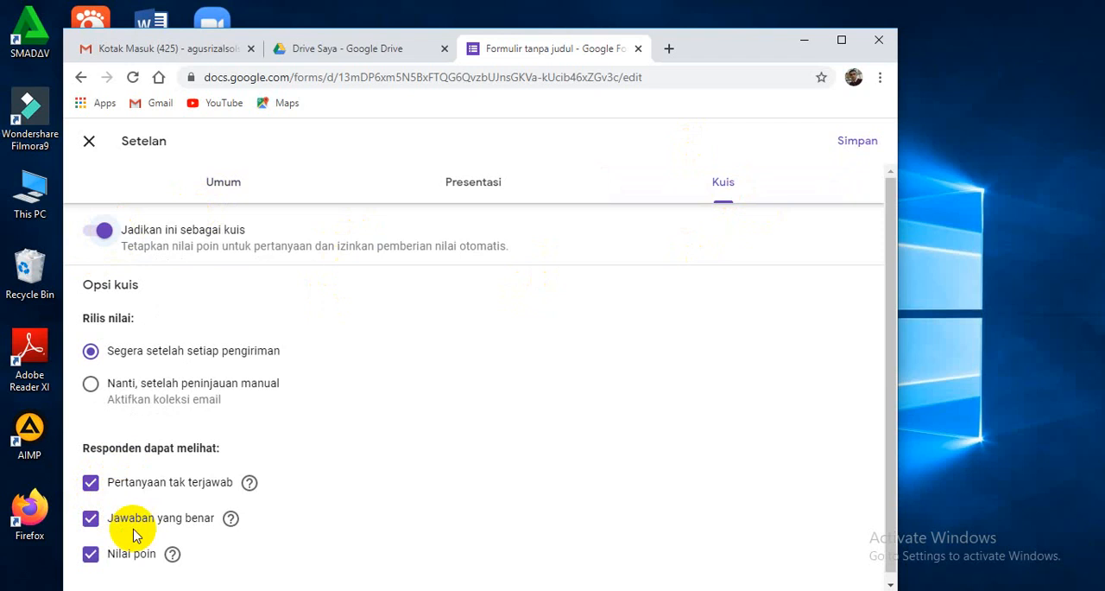
click(91, 485)
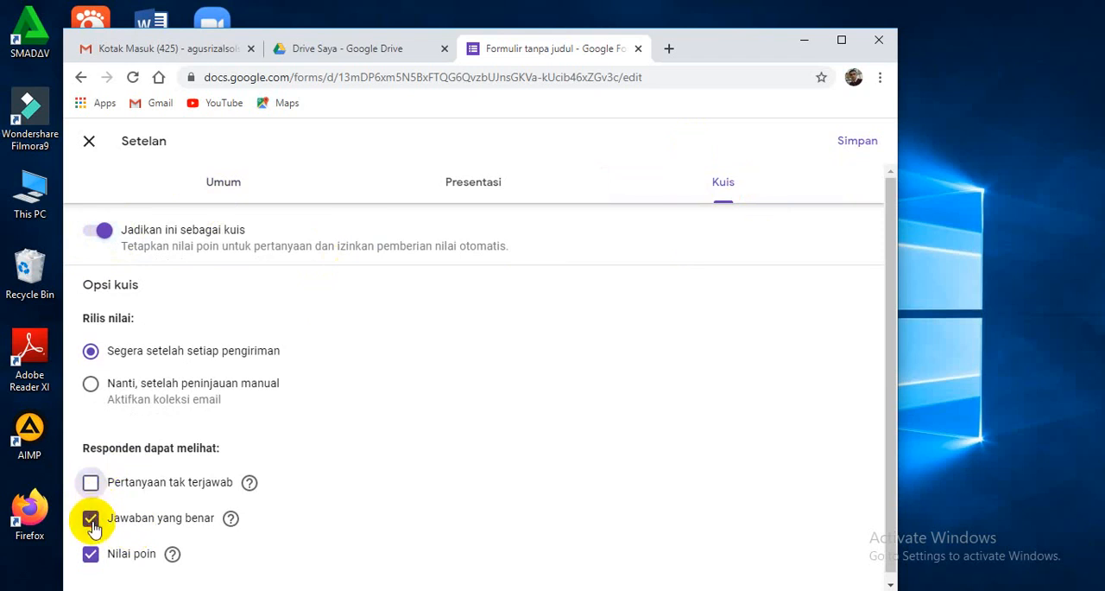
click(92, 521)
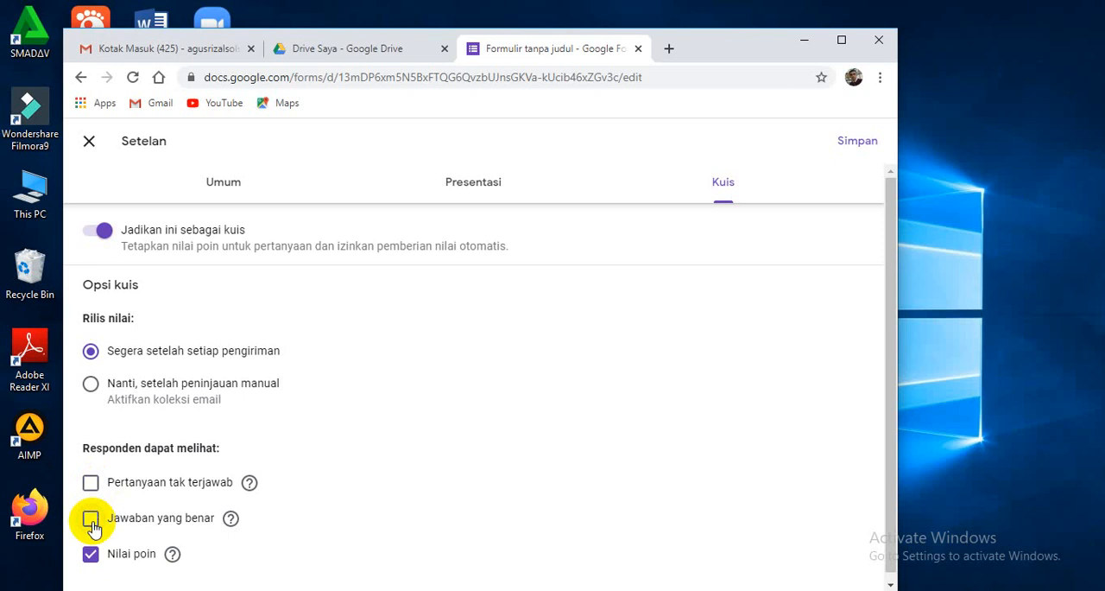
Disable the link for submitting another response, set the confirmation message to "TERIMAKASIH" and save the form settings.
click(470, 185)
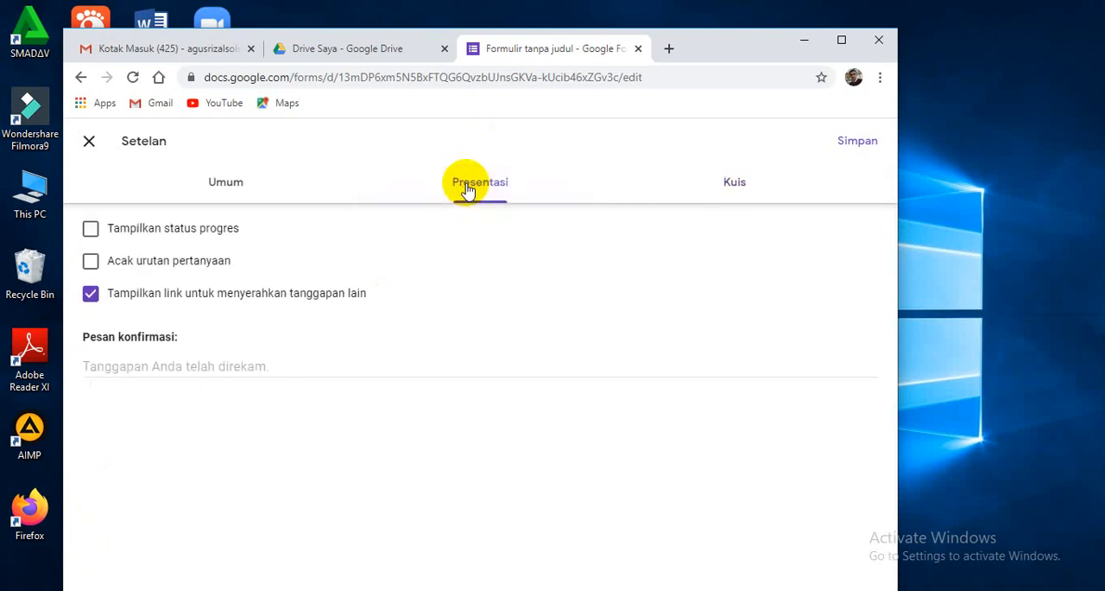
click(91, 266)
click(92, 261)
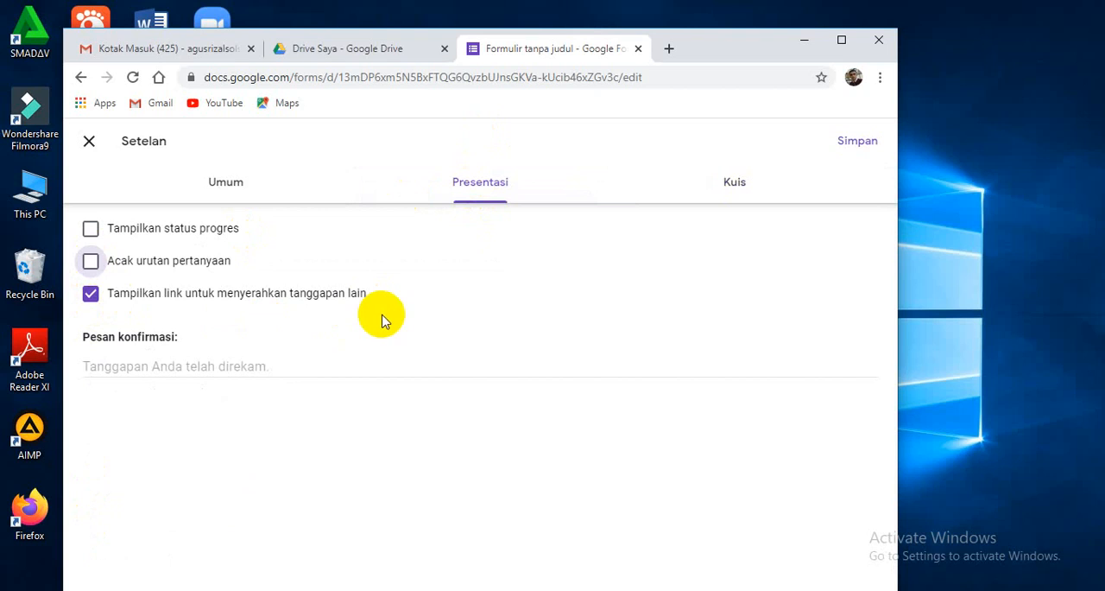
click(92, 298)
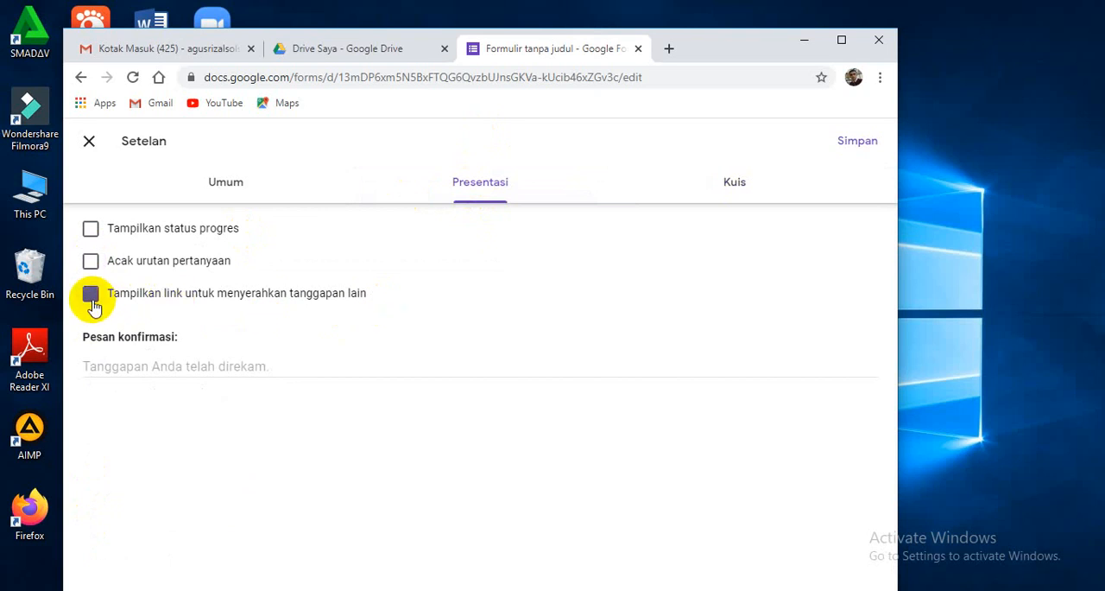
click(102, 366)
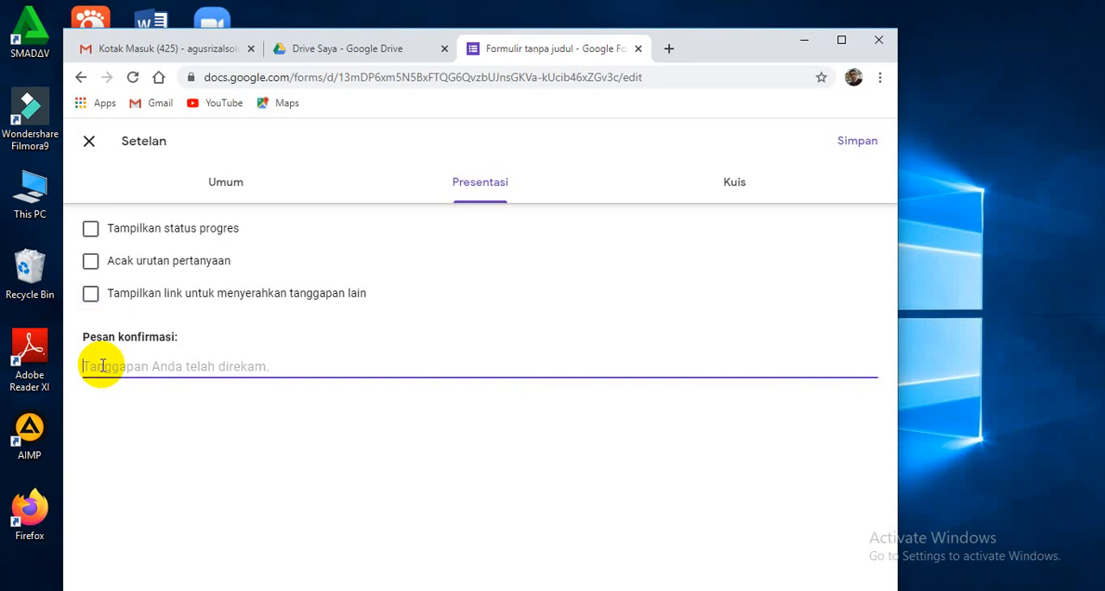
text(TER)
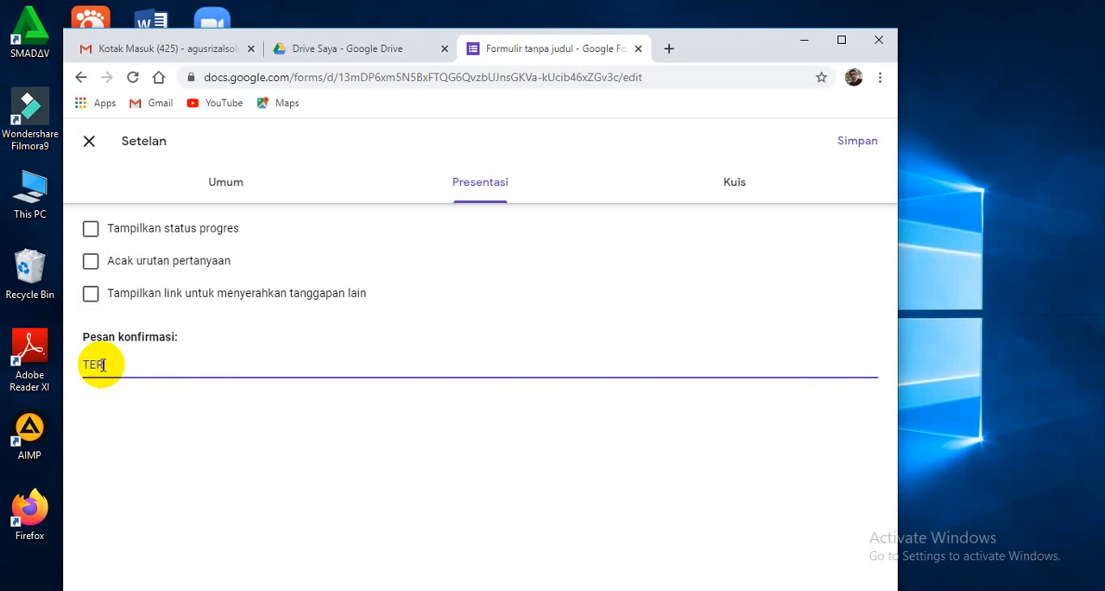
text(IMAKASIH)
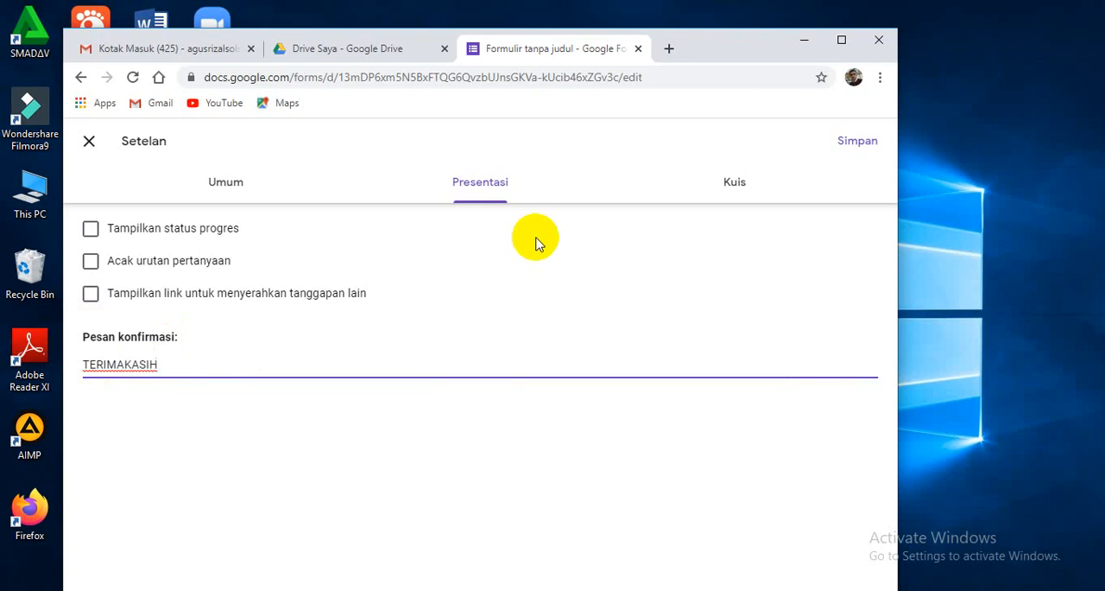
click(855, 143)
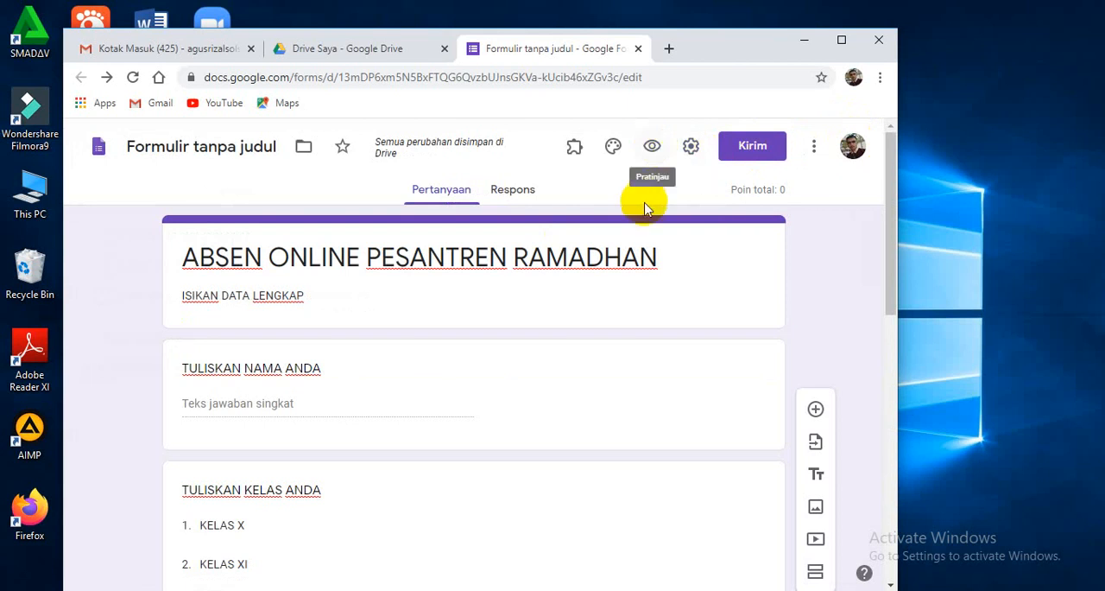
Preview the form and test its drop-downs by choosing "KELAS X" as the class and "MIPA" as the major.
click(652, 150)
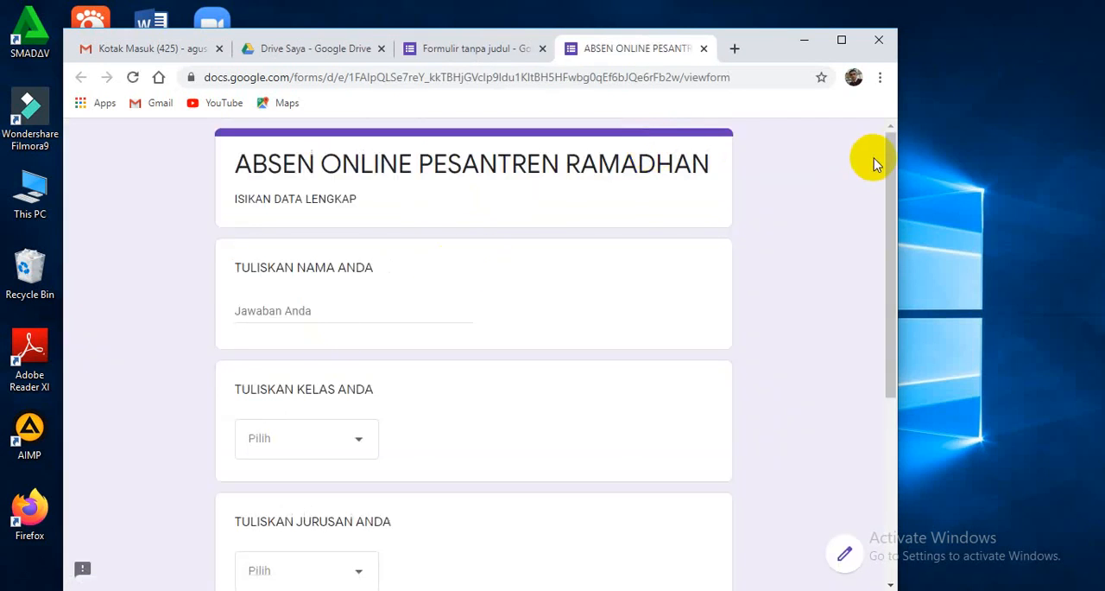
drag(893, 154, 890, 168)
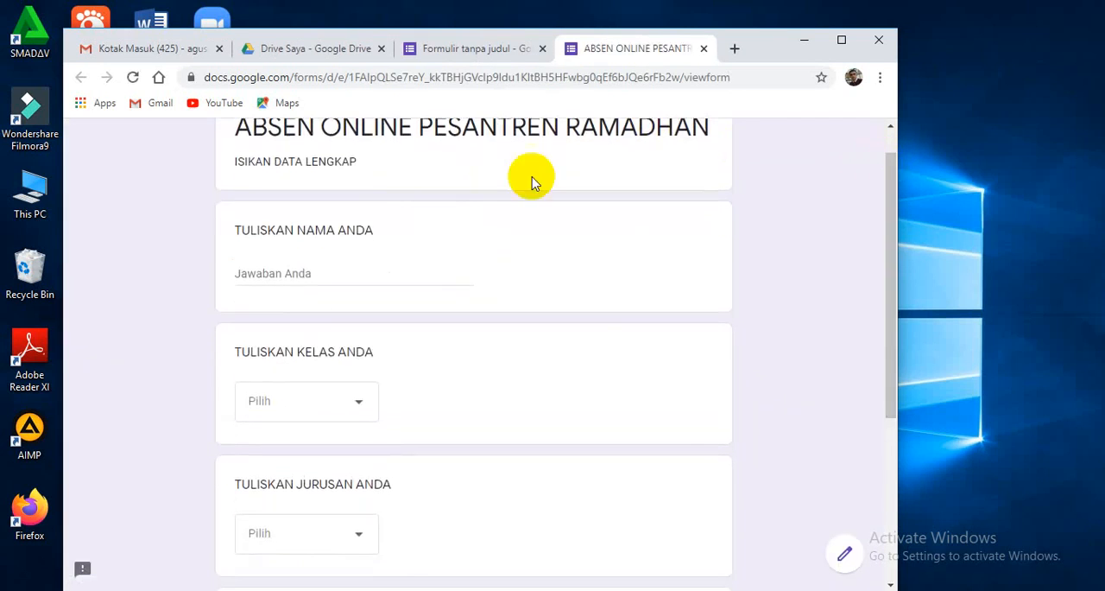
click(291, 273)
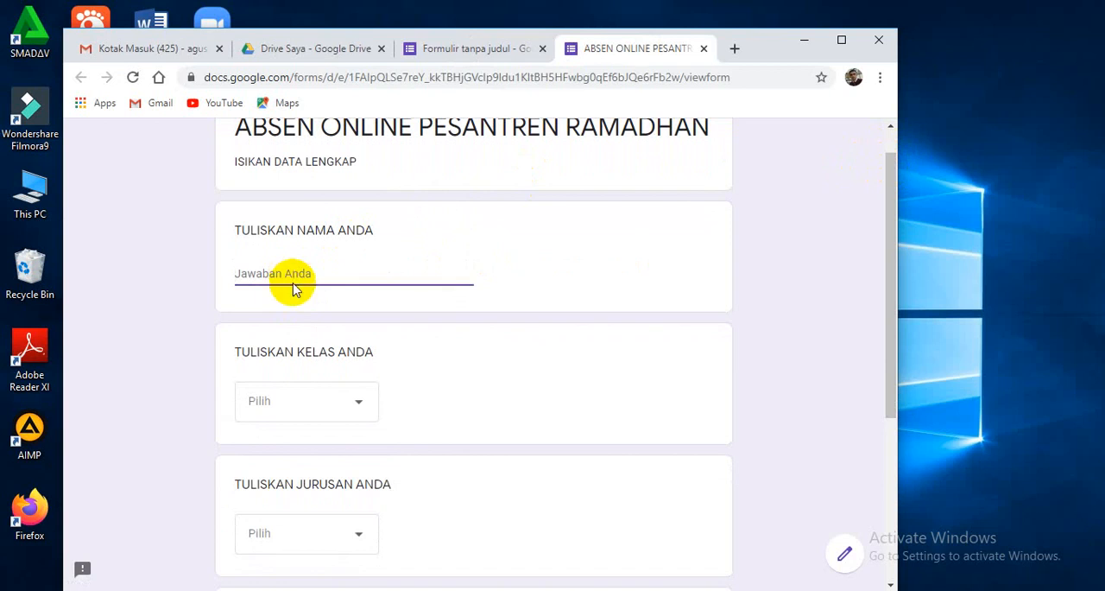
click(360, 406)
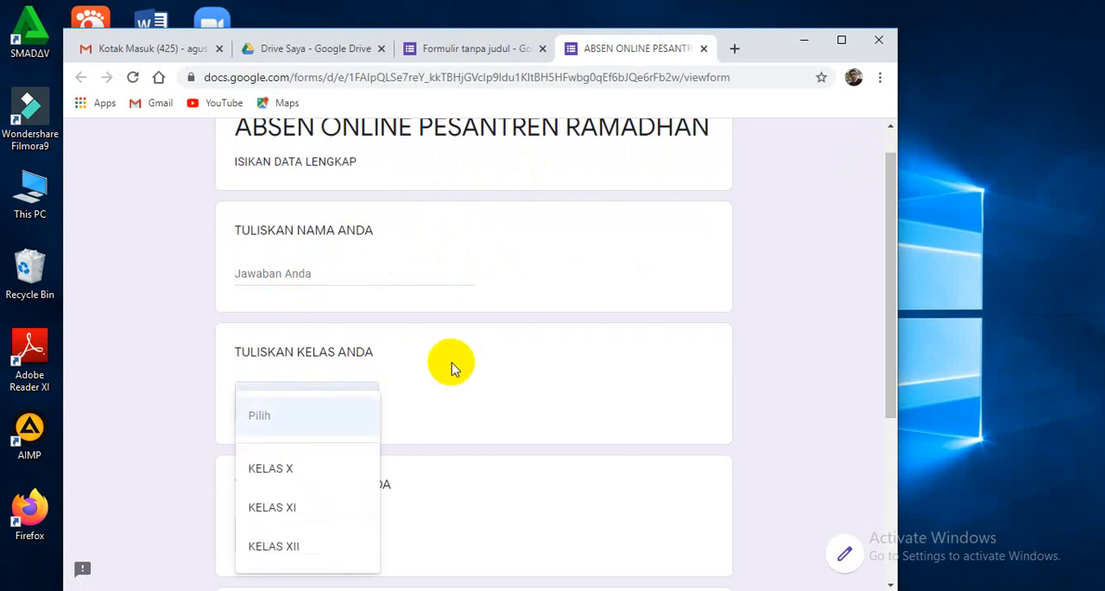
click(294, 467)
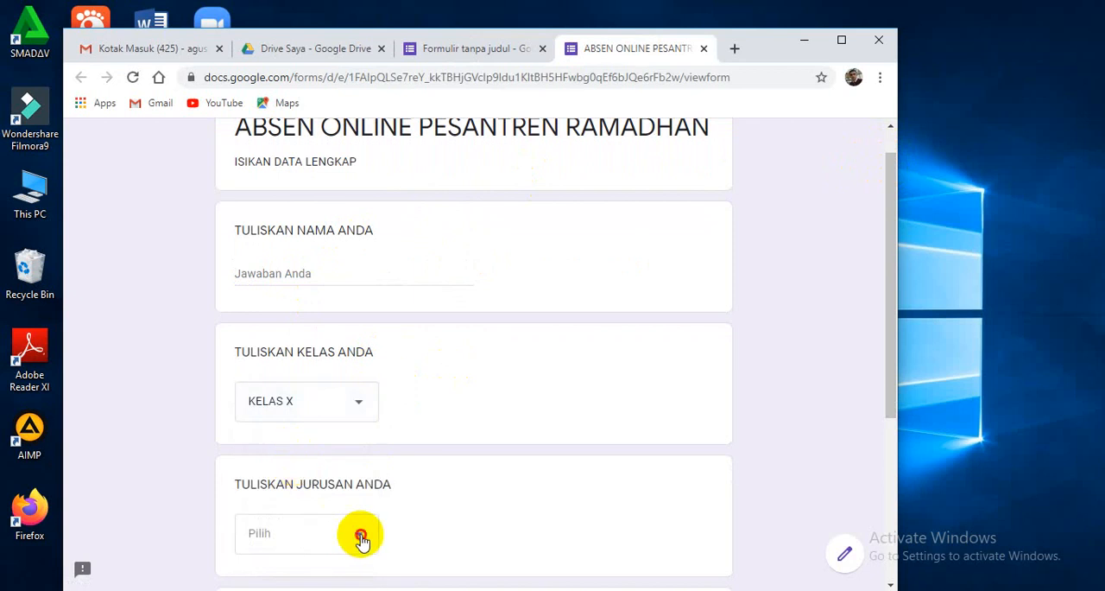
click(361, 537)
click(278, 478)
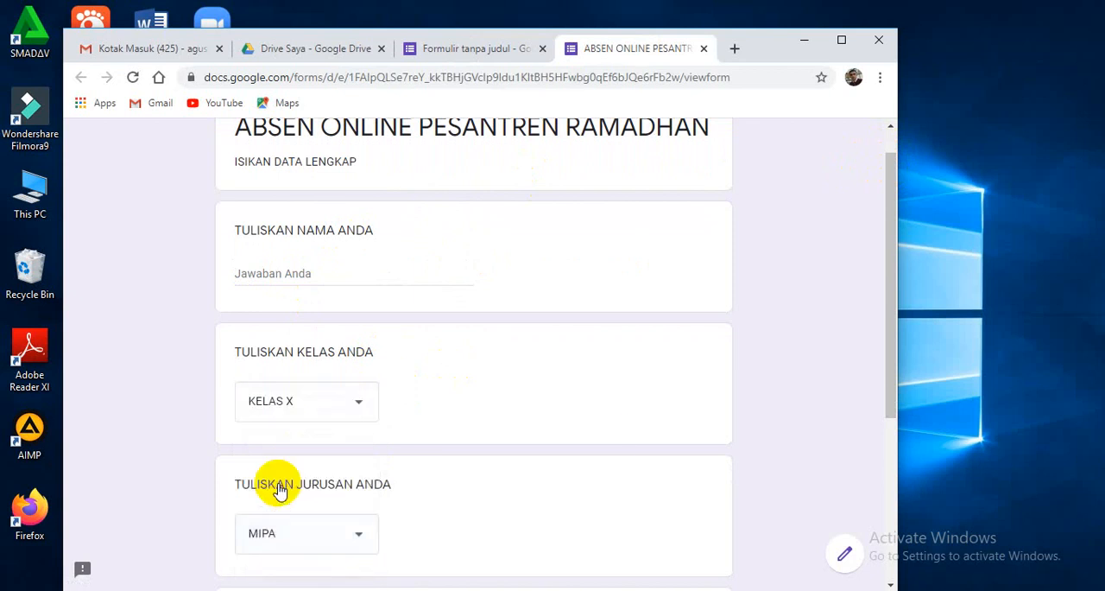
Test the "INISIAL LOKAL ANDA" drop-down by choosing "DUA", and close the preview without submitting the answers.
drag(883, 264, 921, 424)
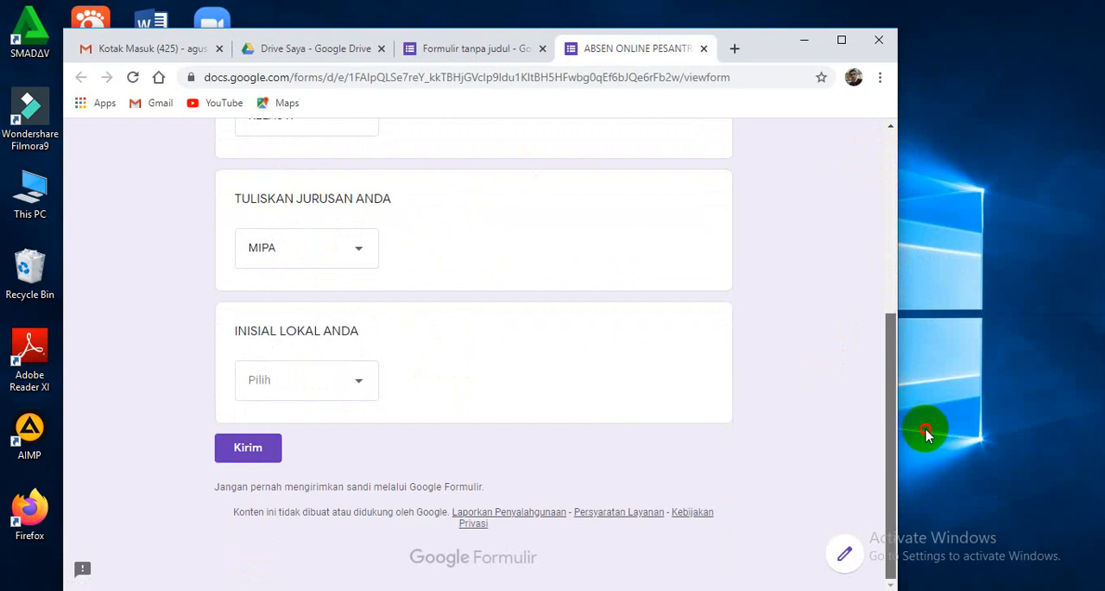
click(354, 380)
click(293, 427)
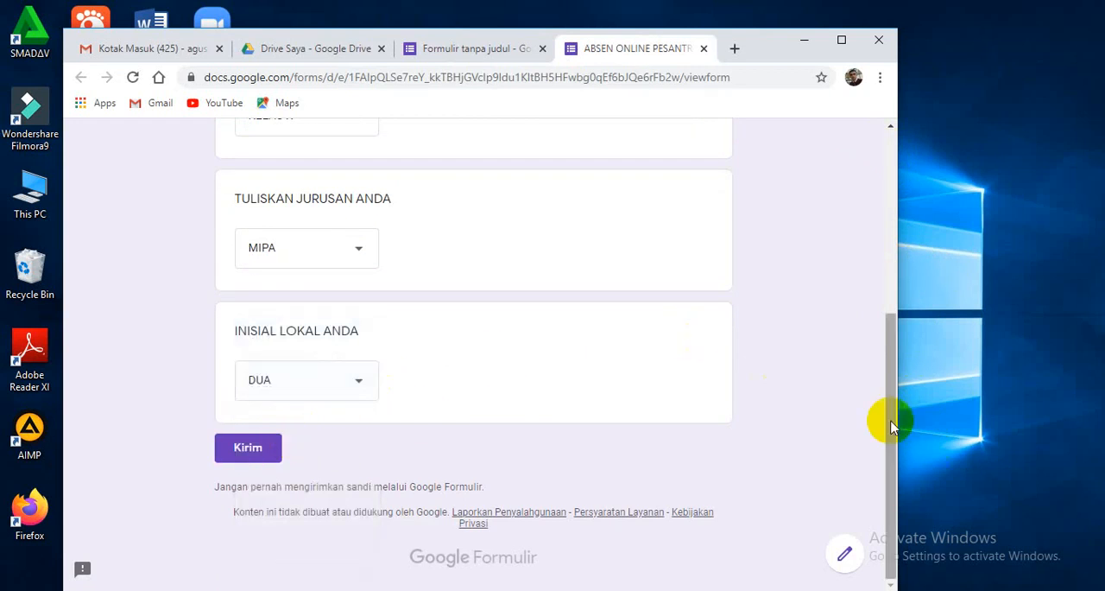
drag(891, 441, 868, 213)
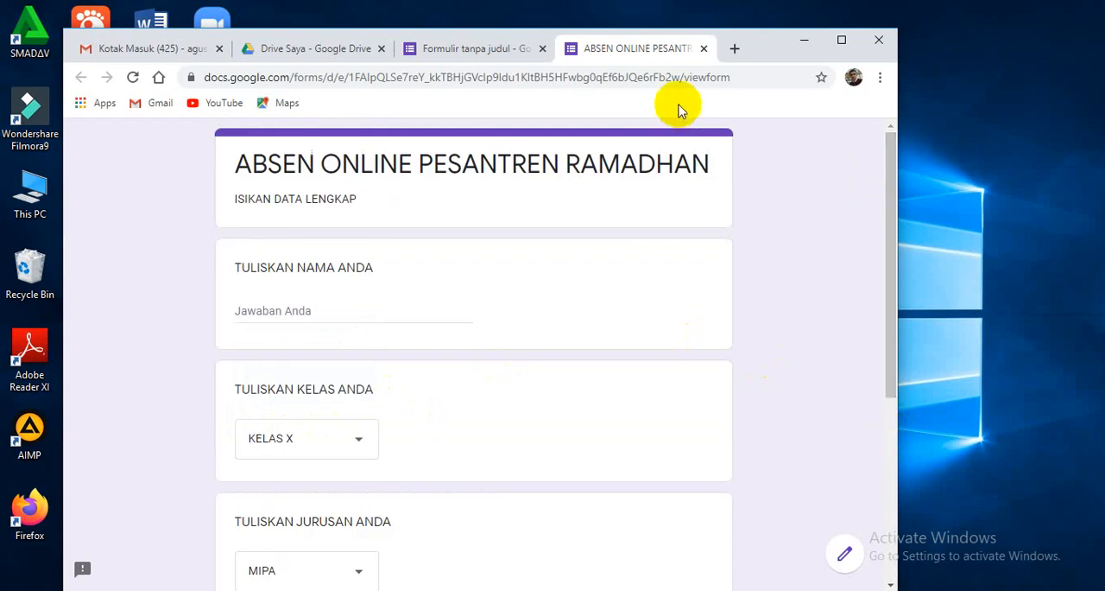
click(704, 48)
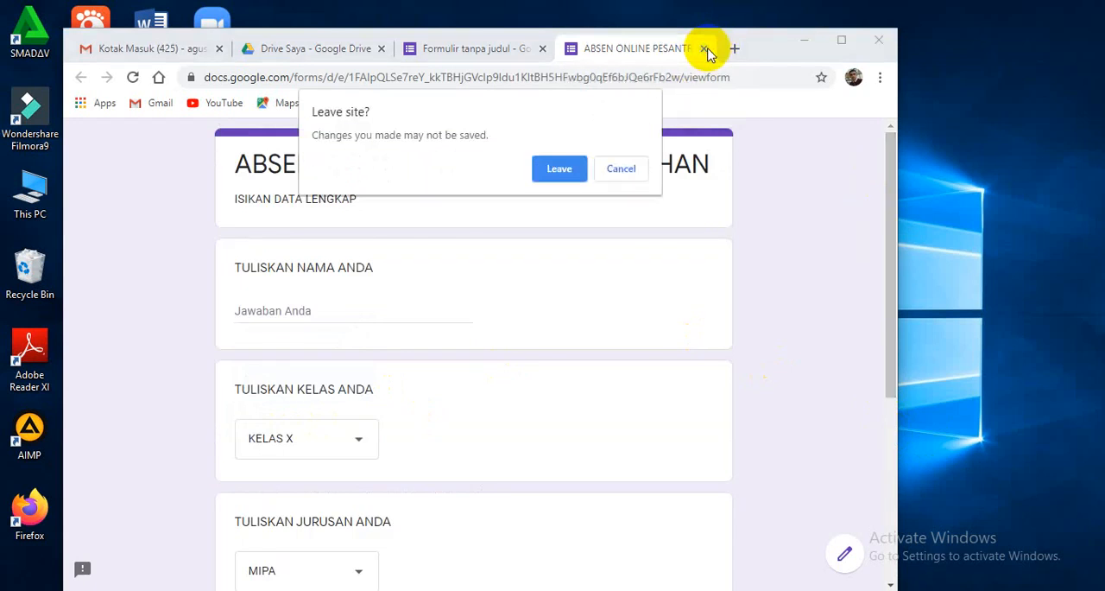
click(562, 168)
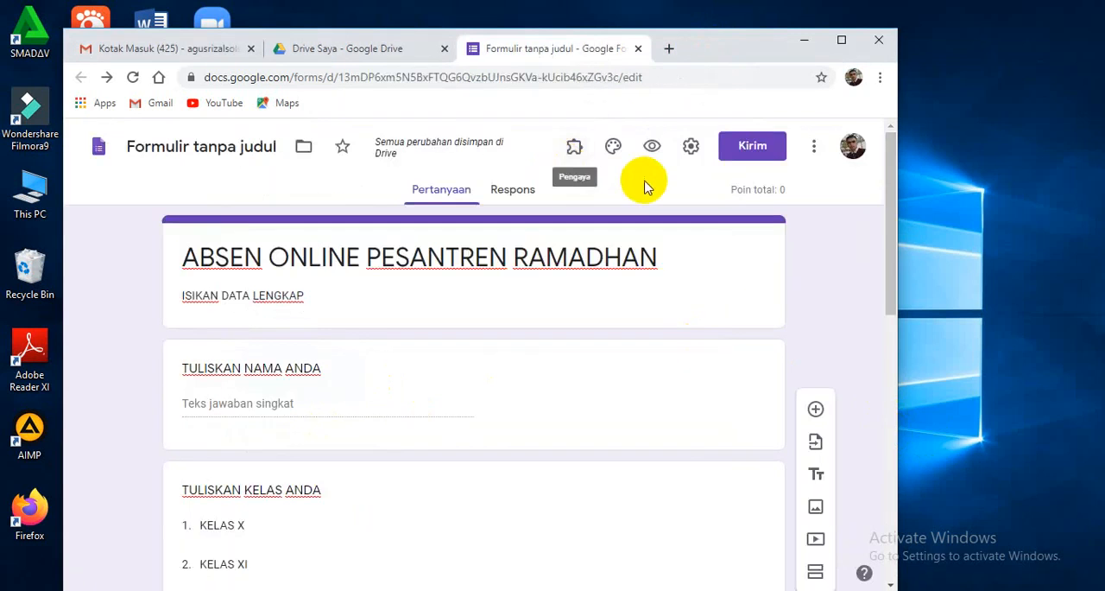
Insert the basketball player silhouette from the "Kantor dan Sekolah" theme images as the form's header.
click(614, 144)
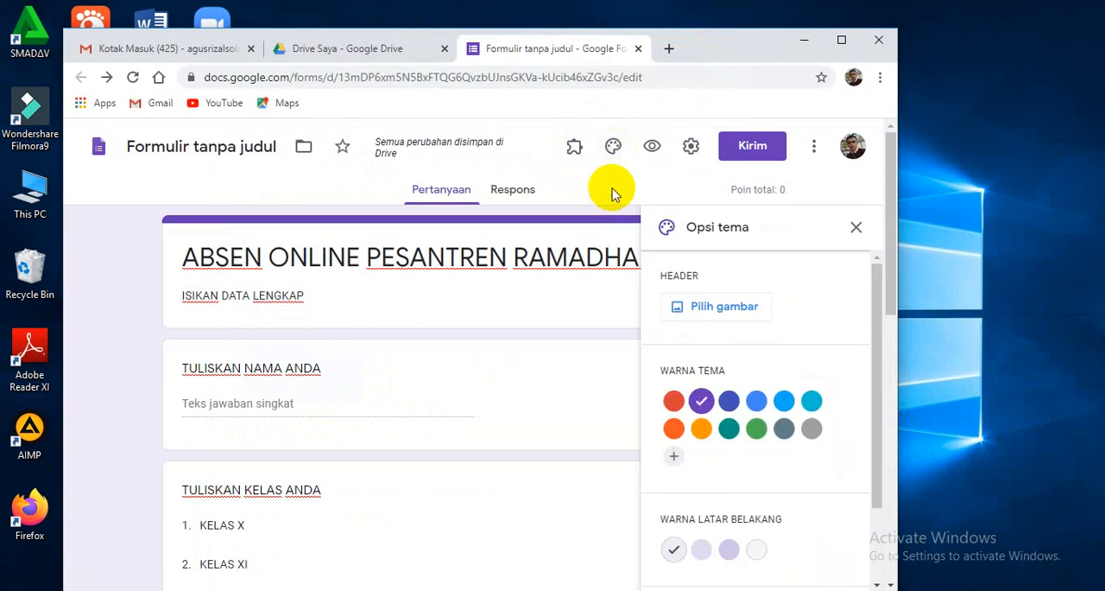
click(696, 312)
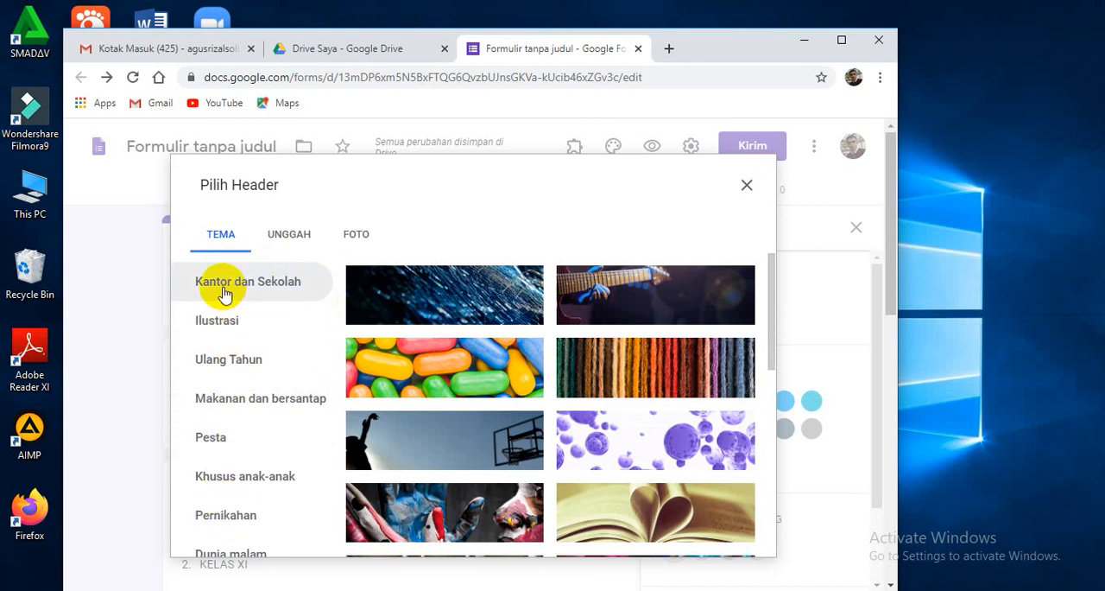
click(402, 450)
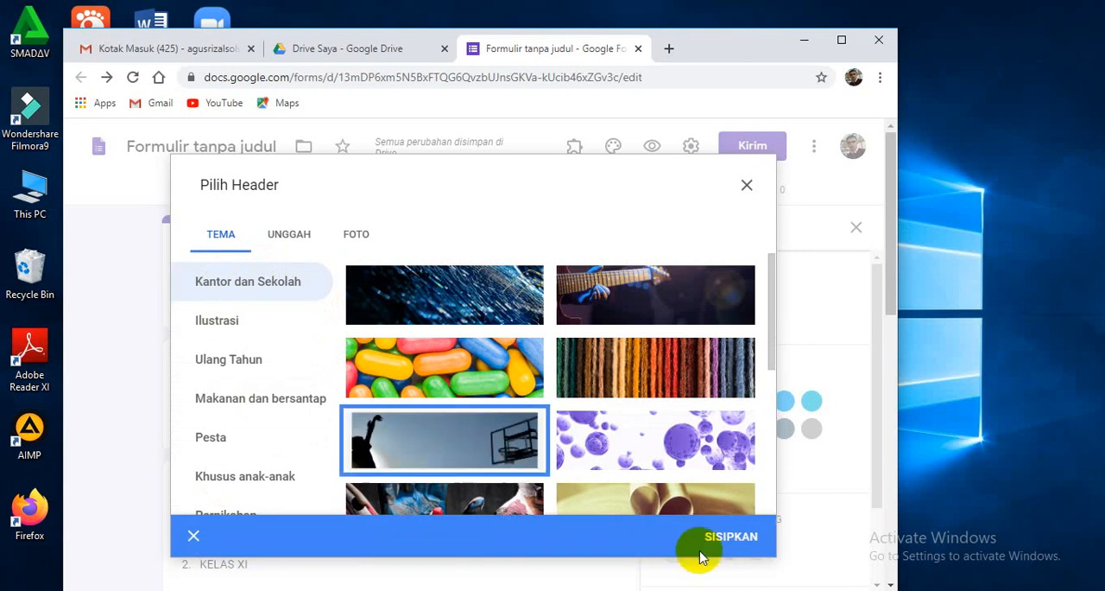
click(733, 541)
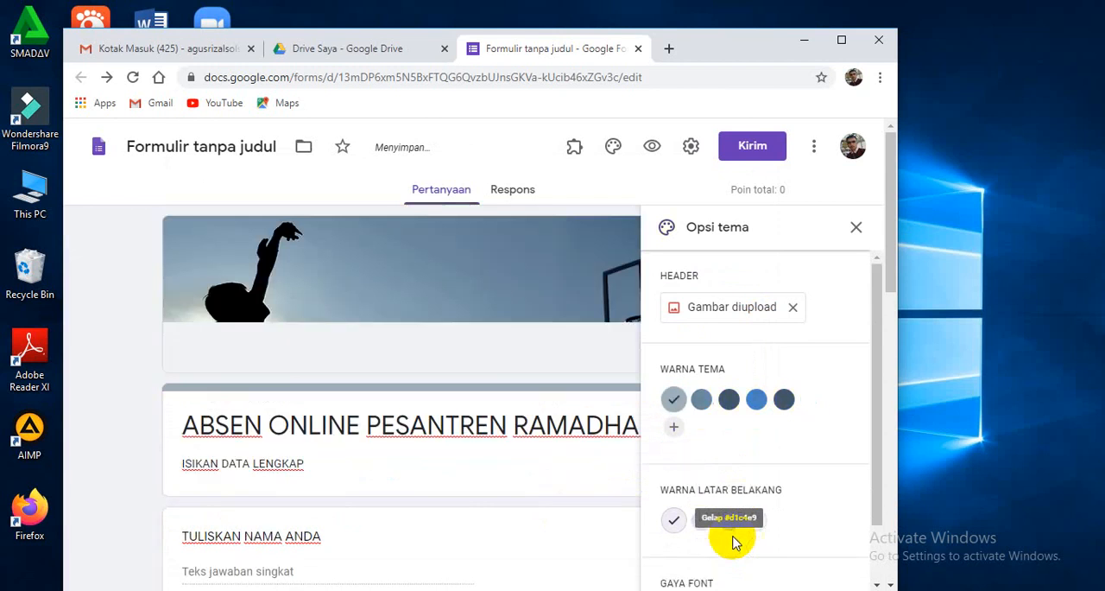
Preview the form with its header image, return to the editor and close the theme options.
click(652, 146)
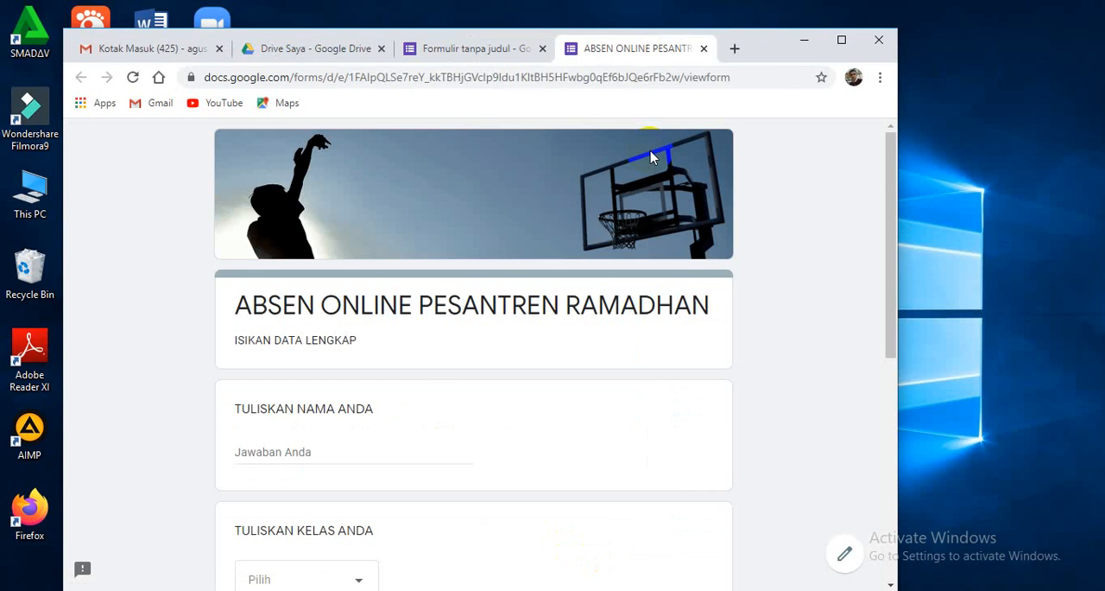
click(704, 49)
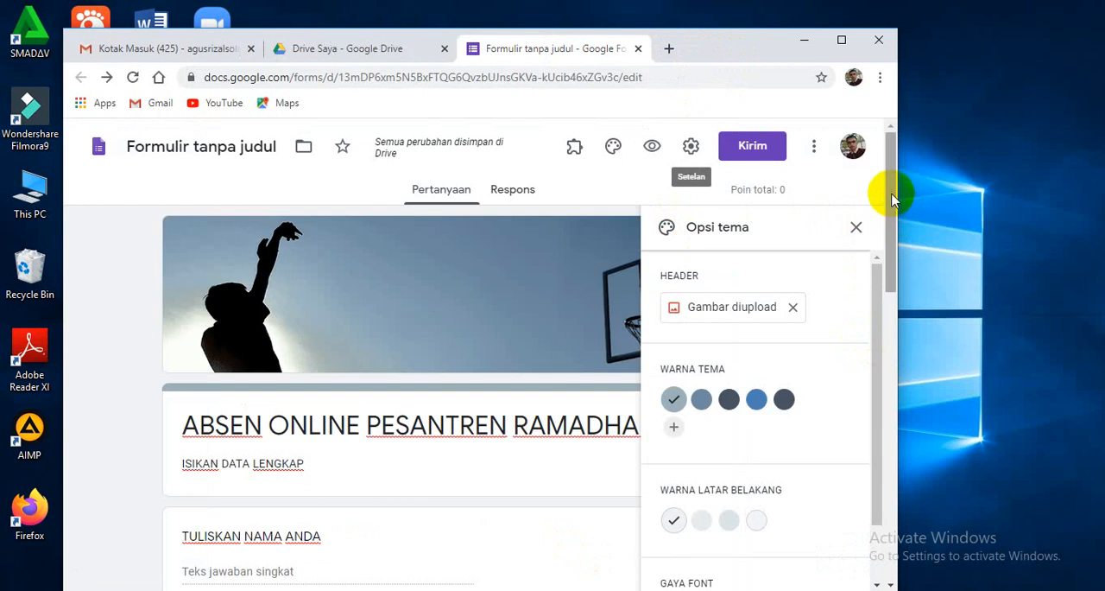
drag(888, 193, 891, 231)
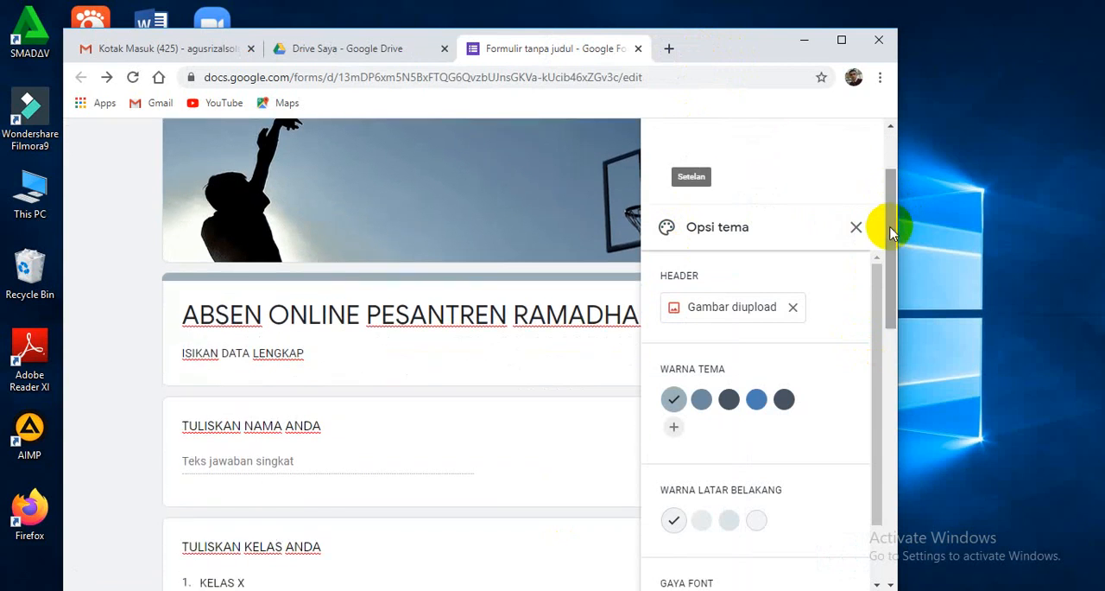
click(856, 230)
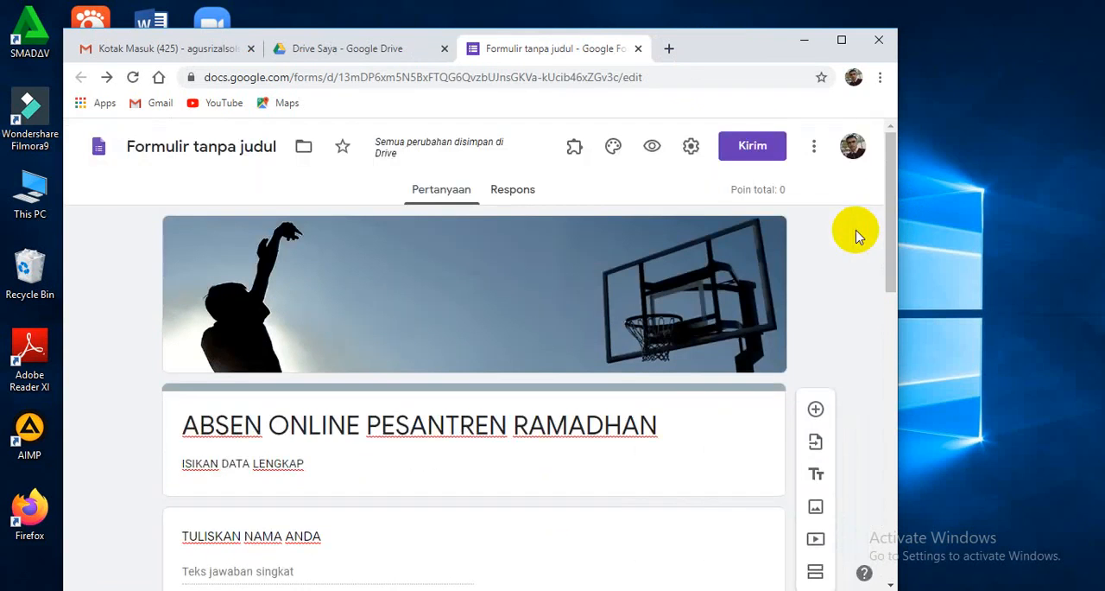
Check the answer key of the "TULISKAN KELAS ANDA" question, close it without changes and look over the remaining questions.
drag(884, 183, 881, 296)
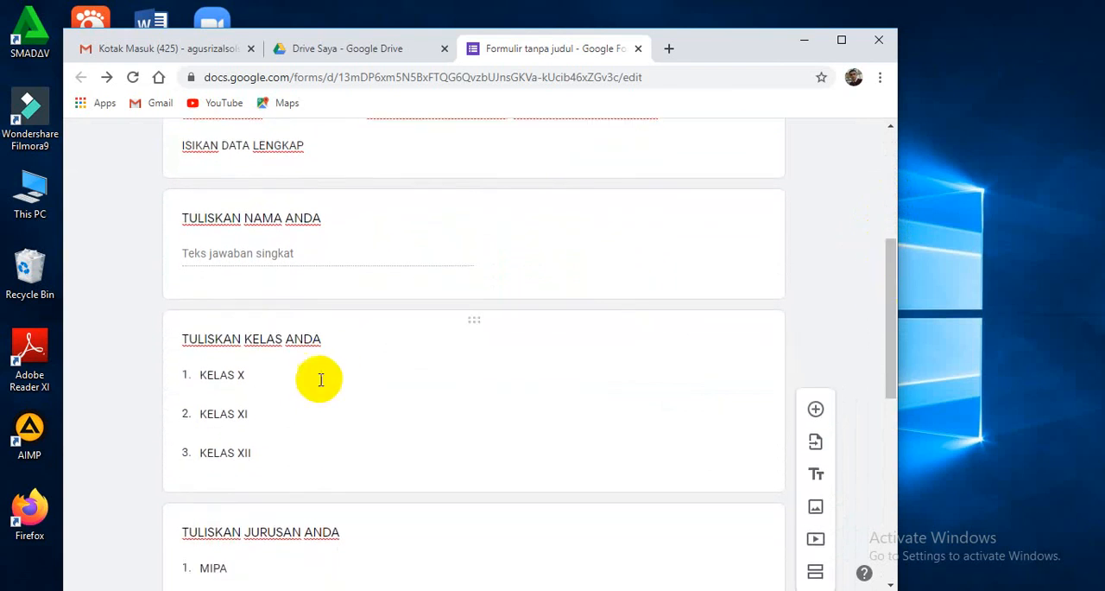
click(301, 426)
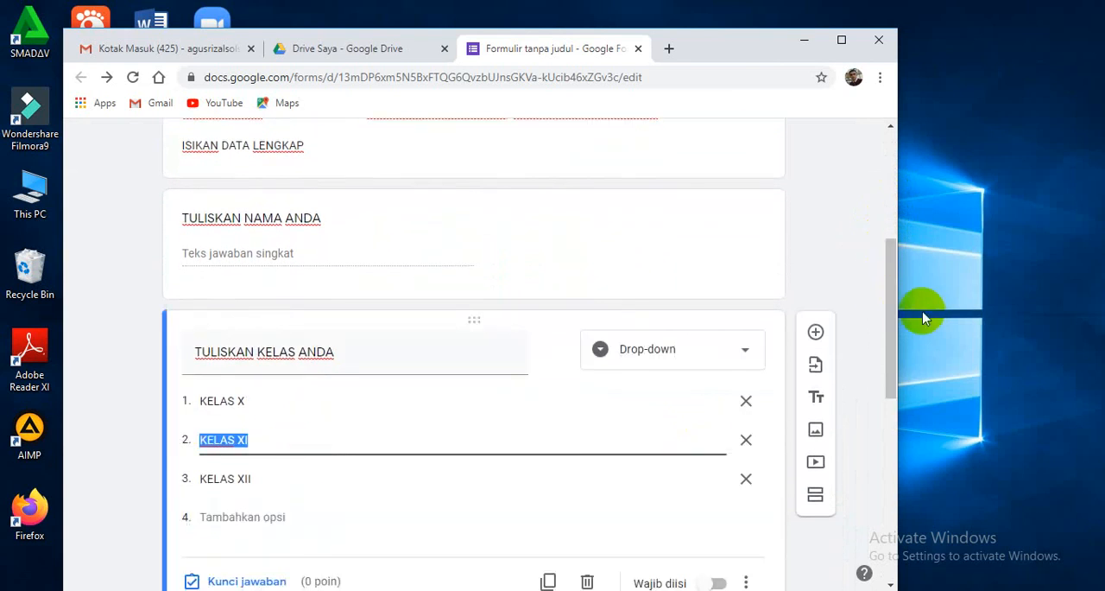
drag(896, 306, 904, 358)
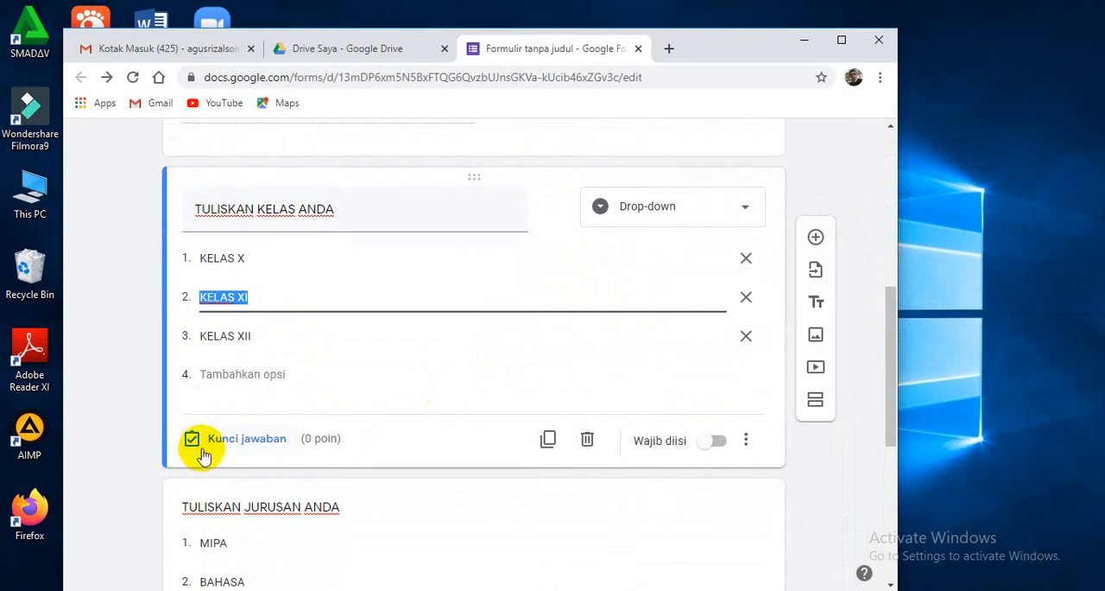
click(238, 439)
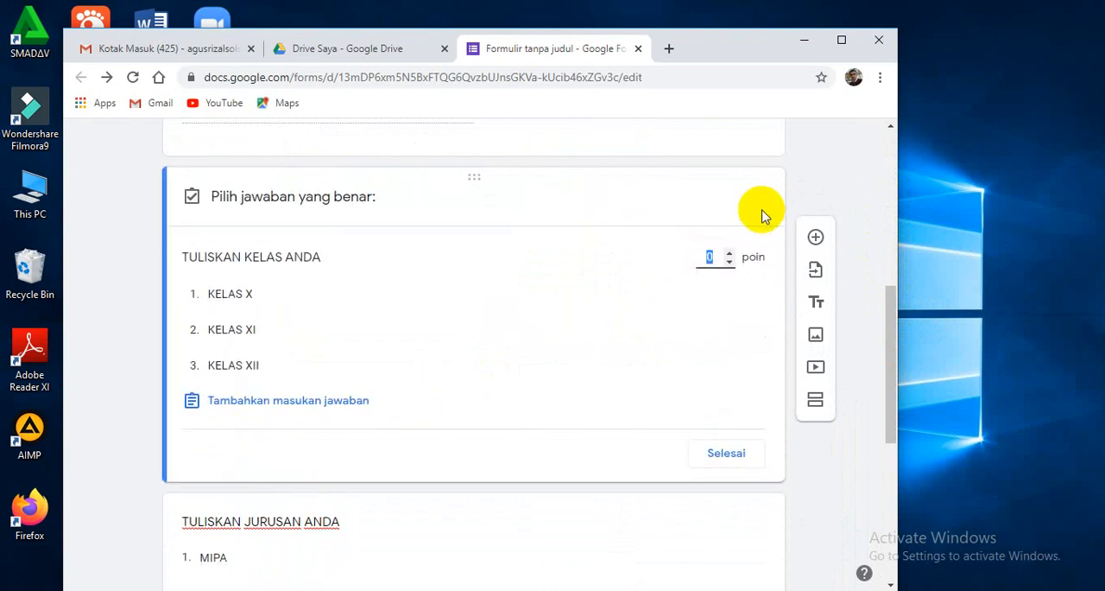
click(726, 455)
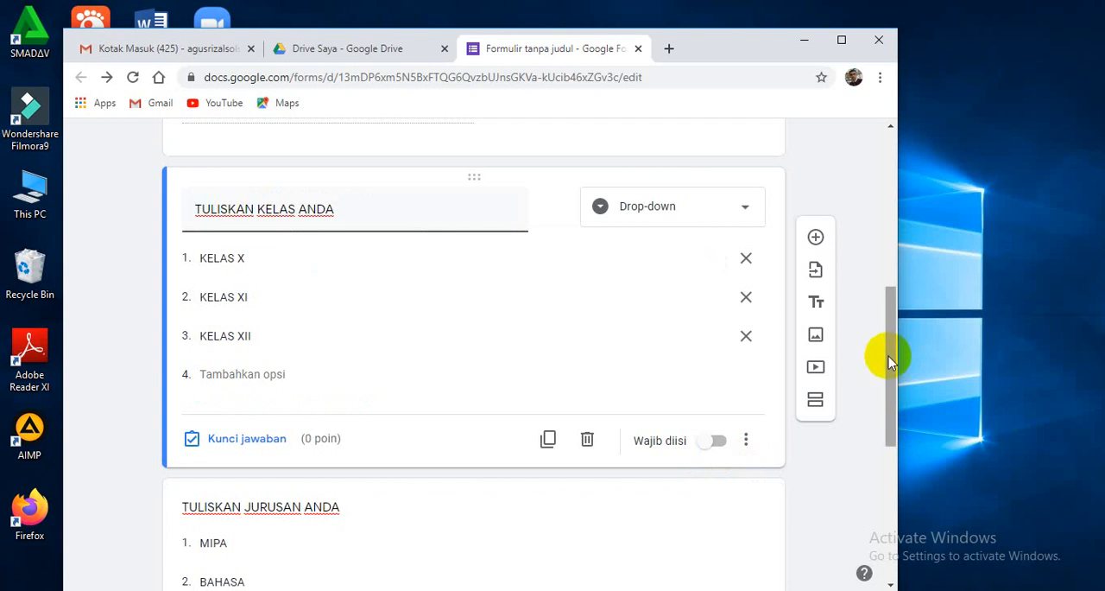
drag(892, 367, 873, 437)
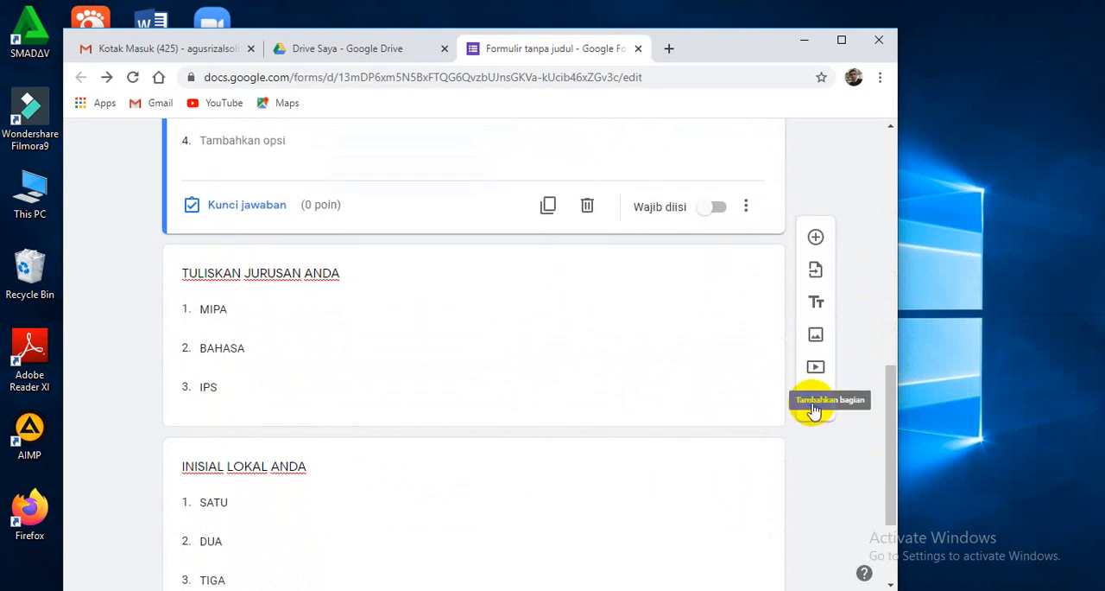
Generate a shortened share link for the form, copy it and close the sending options.
drag(886, 438, 861, 192)
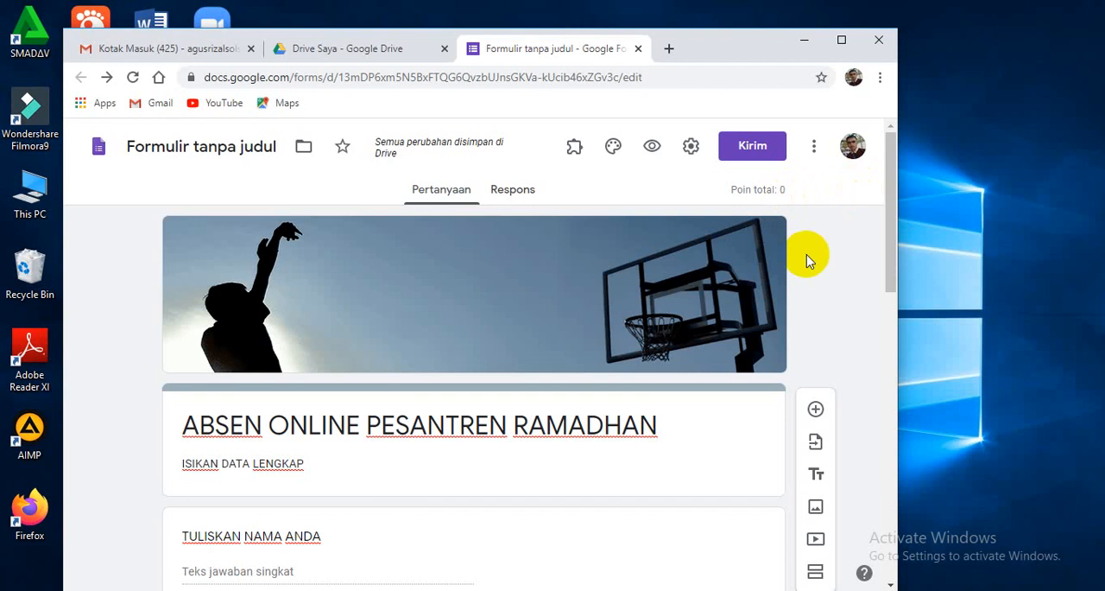
click(745, 148)
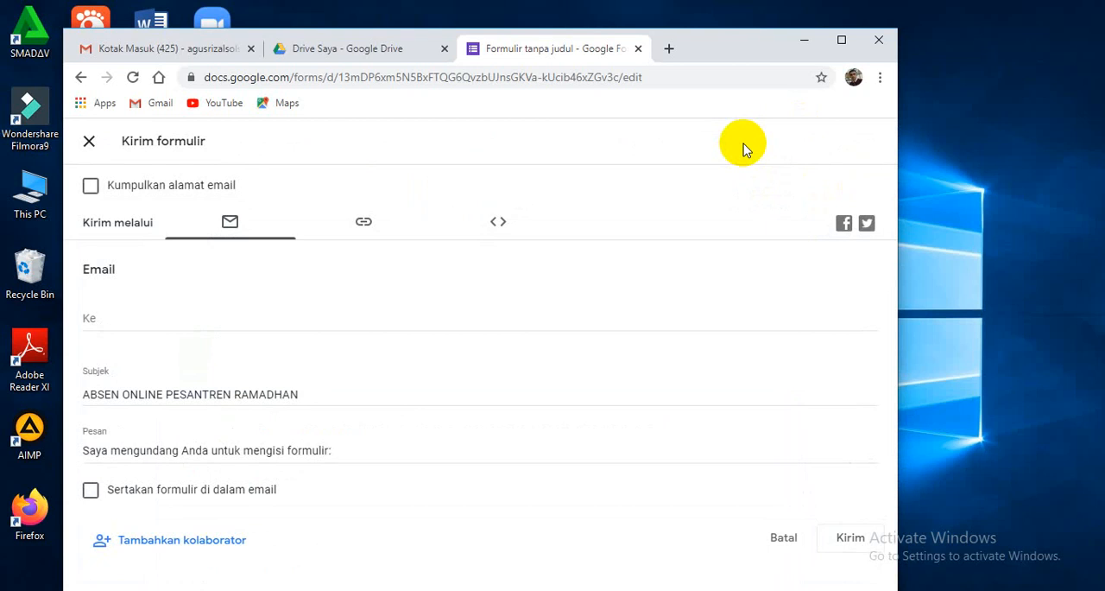
click(364, 227)
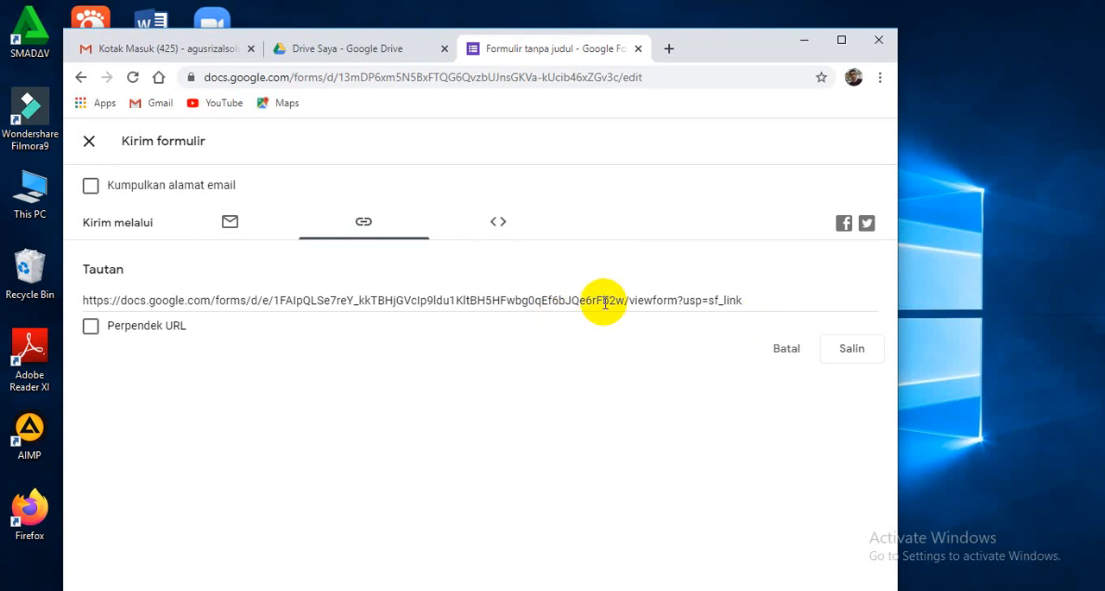
click(91, 332)
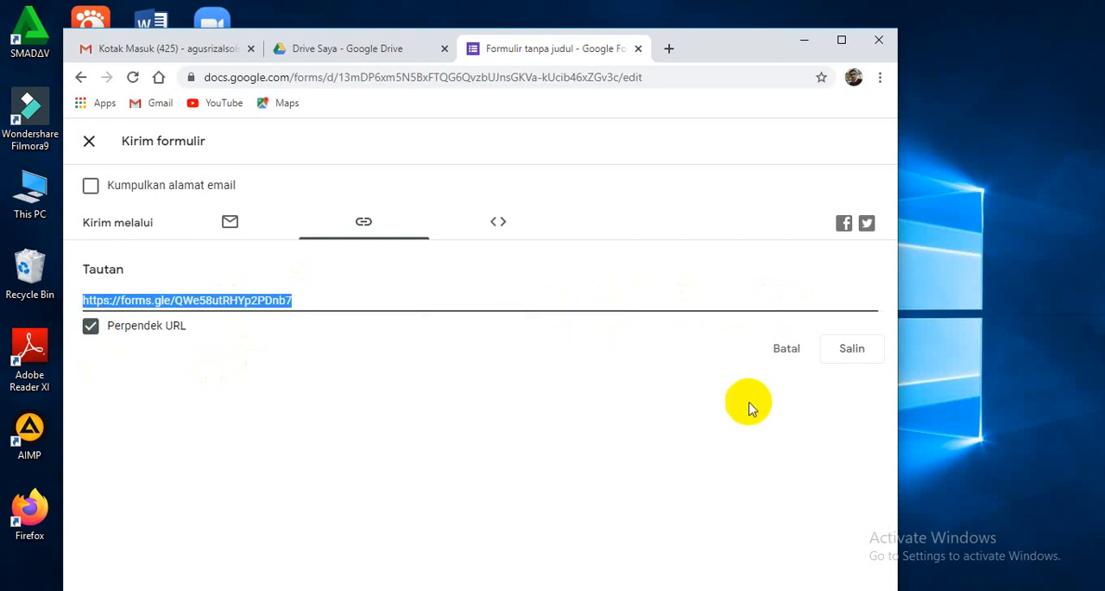
click(856, 359)
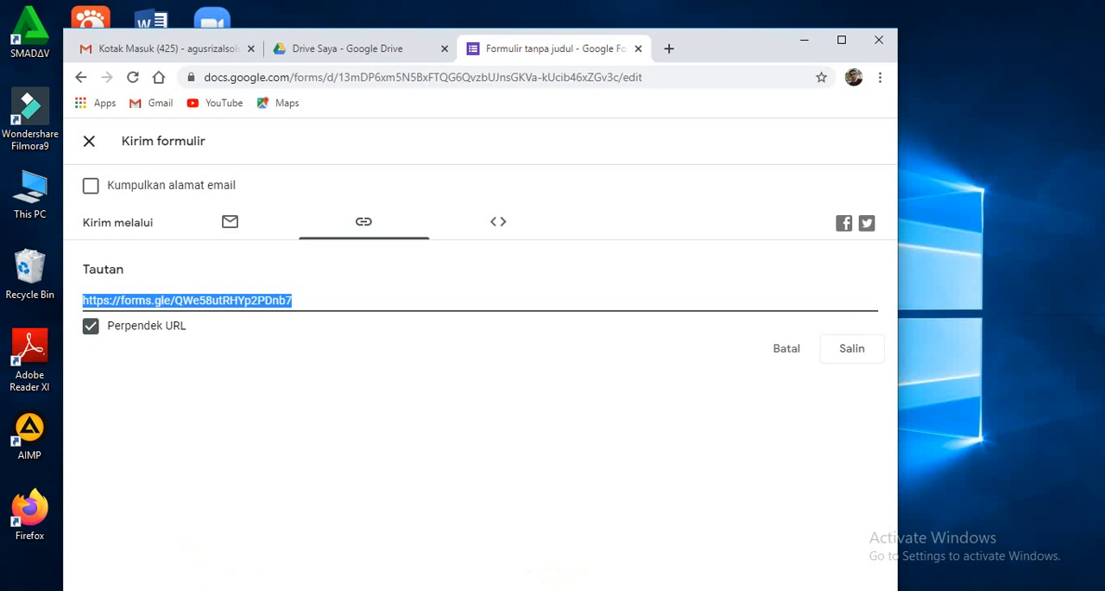
mouse_move(179, 590)
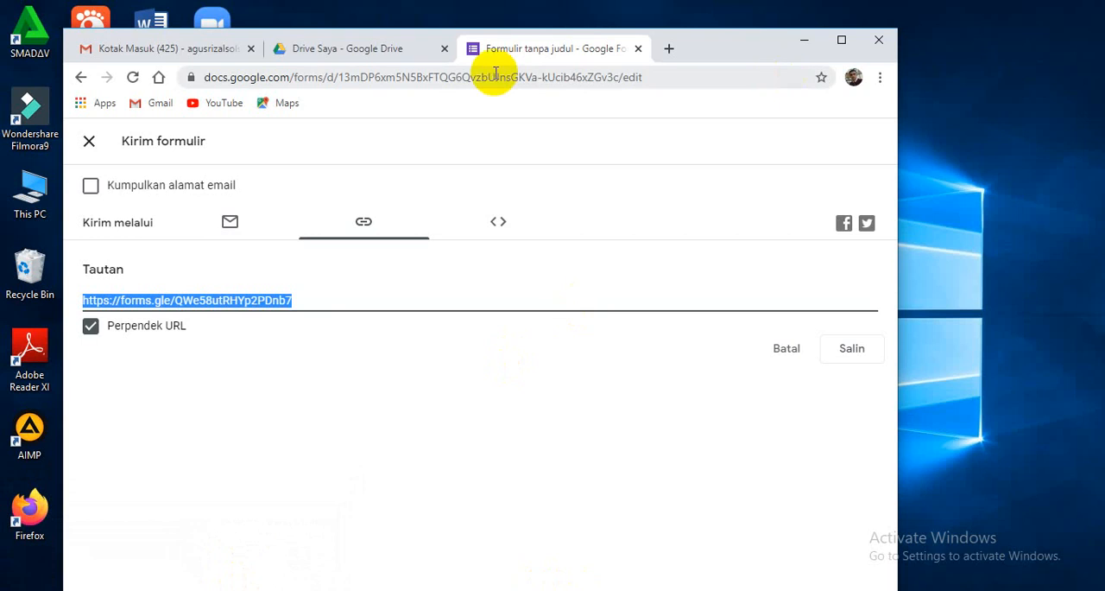
click(89, 141)
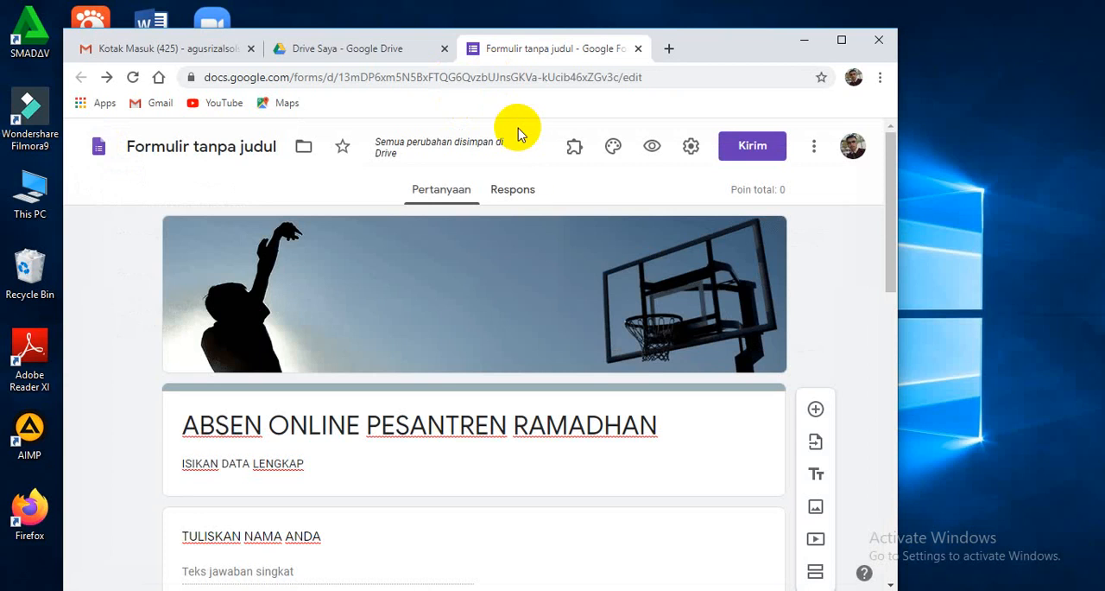
Create a new spreadsheet named "Formulir tanpa judul (Respons)" as the destination for the form's responses.
click(513, 197)
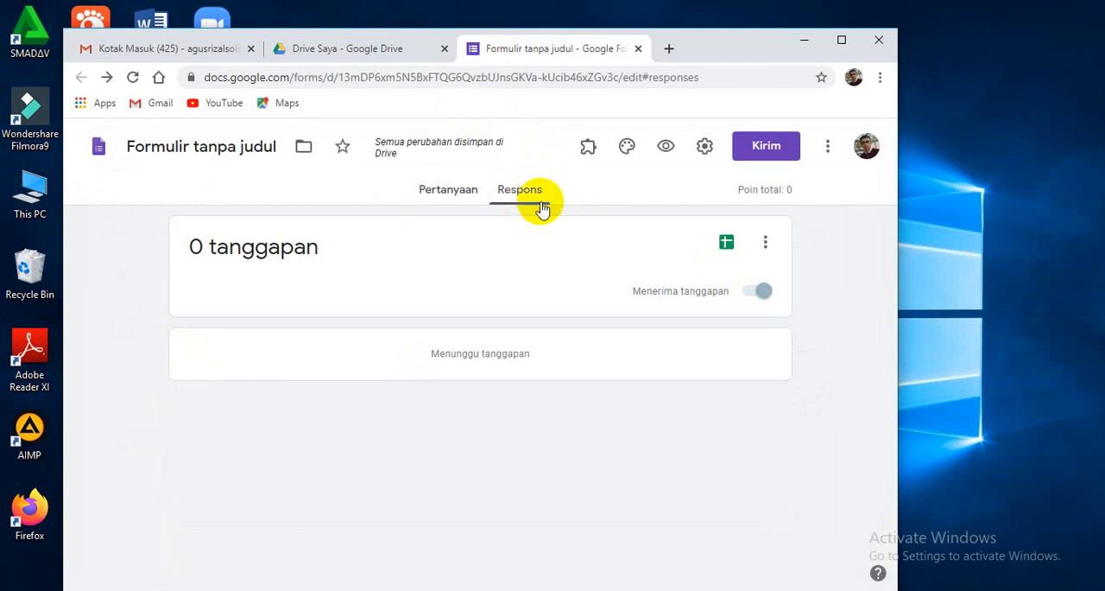
click(729, 247)
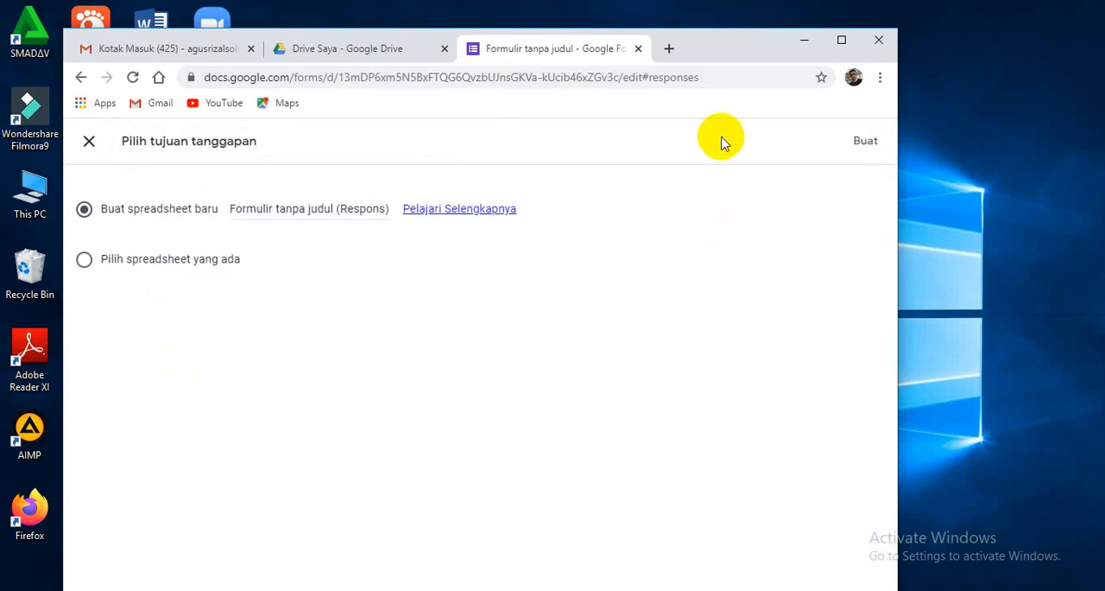
click(868, 144)
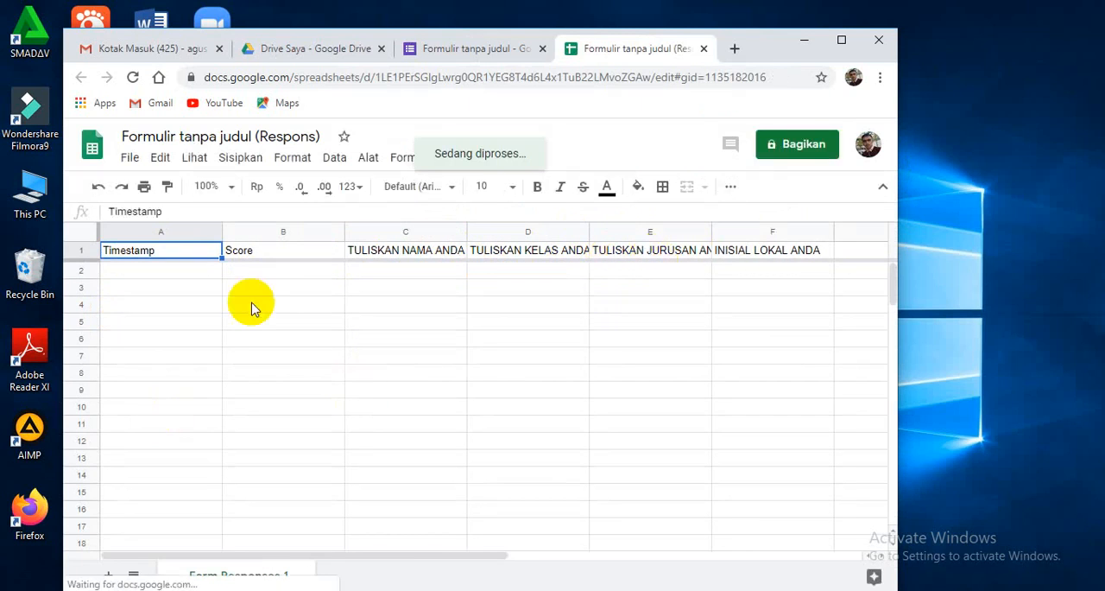
Examine the response spreadsheet's header row and the empty cells beneath the Timestamp and Score columns.
click(151, 277)
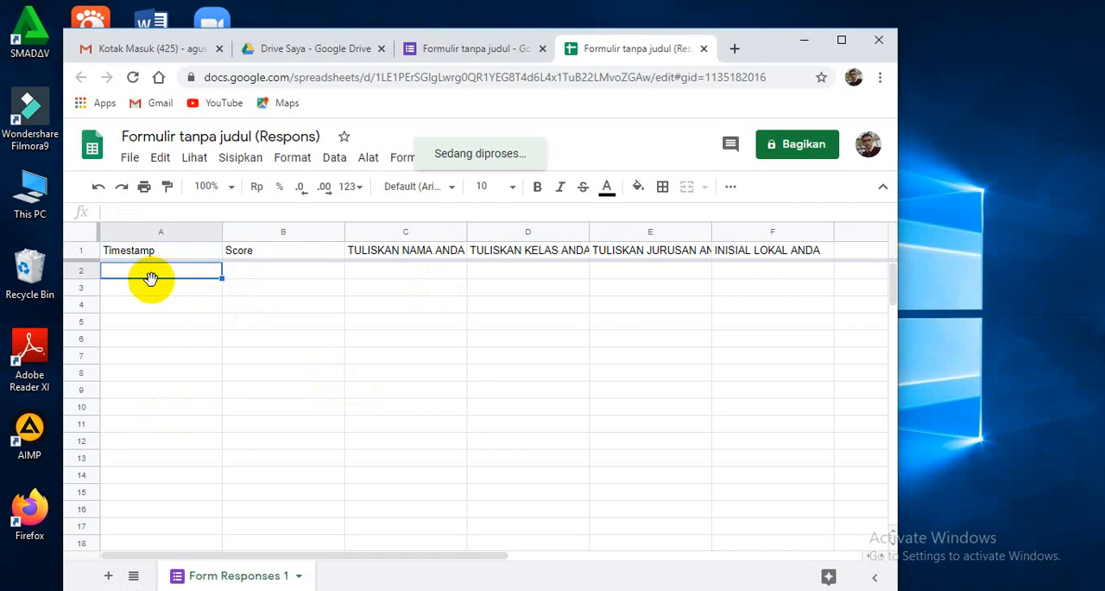
key(Down)
key(Down)
key(Down)
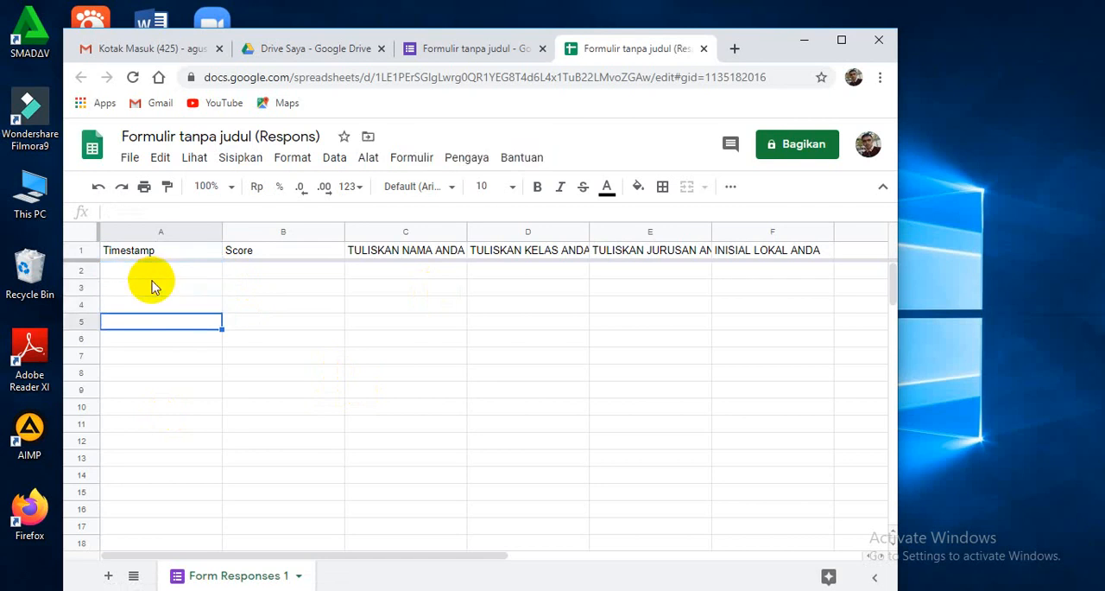
key(Up)
key(Up)
key(Up)
key(Up)
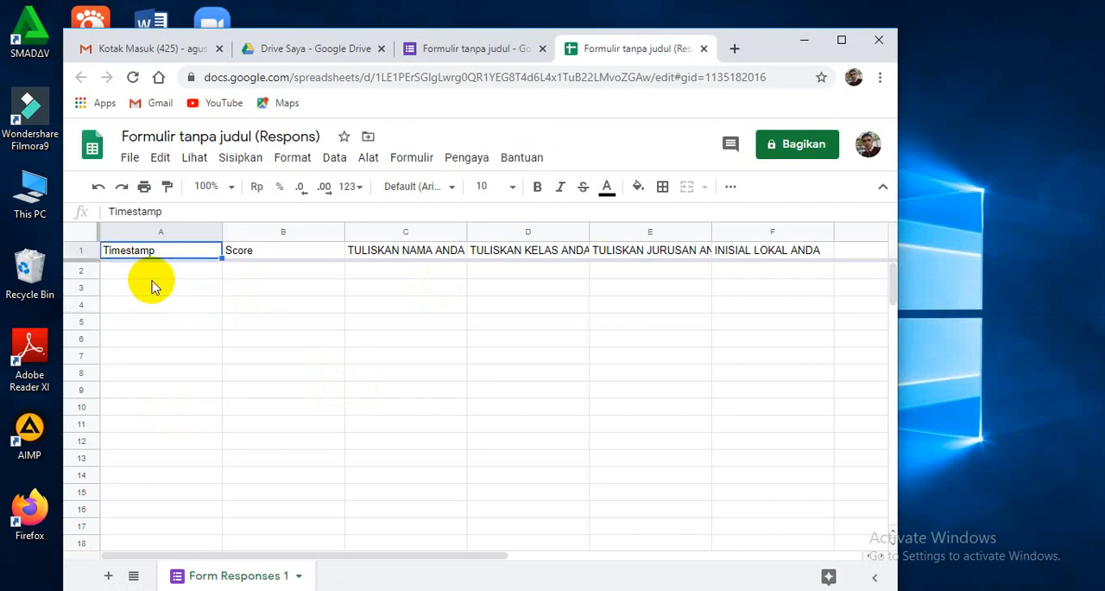
key(Down)
key(Down)
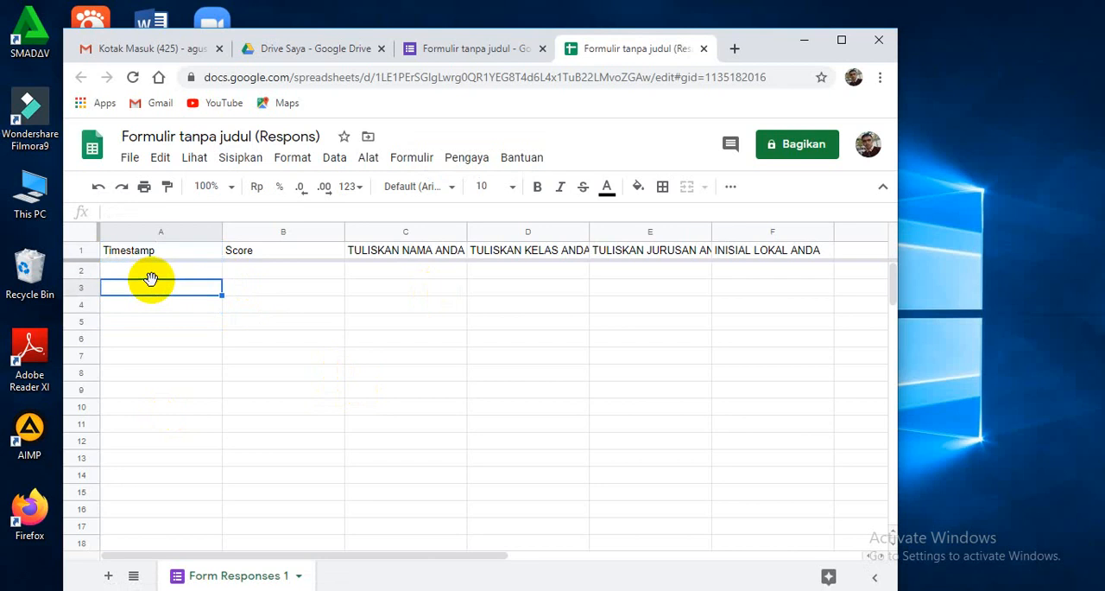
click(340, 275)
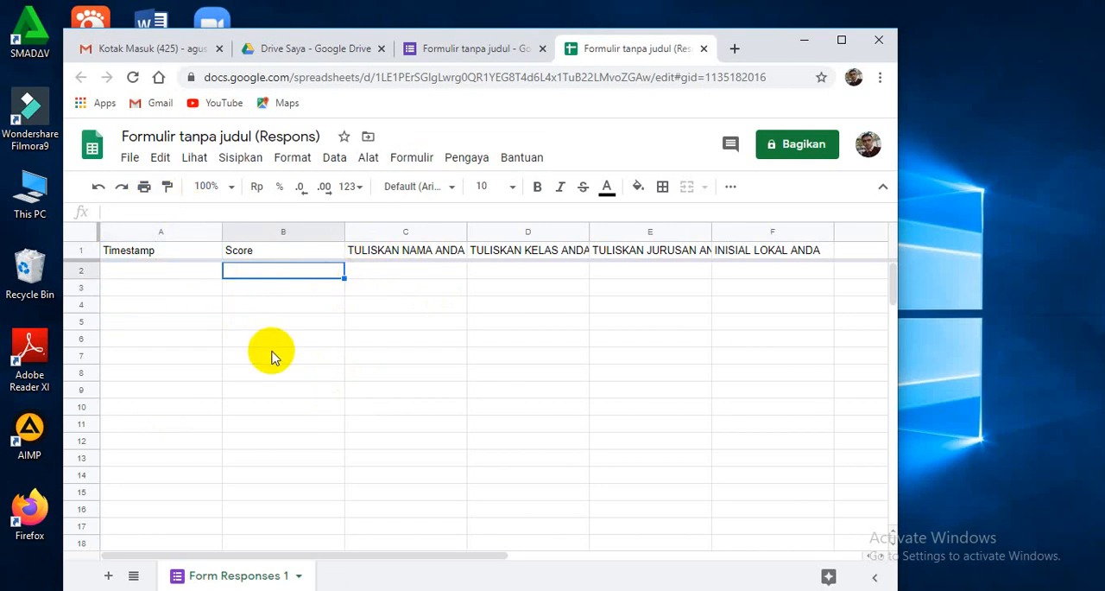
Check the file formats available for downloading the response spreadsheet, and close the spreadsheet without downloading.
click(130, 159)
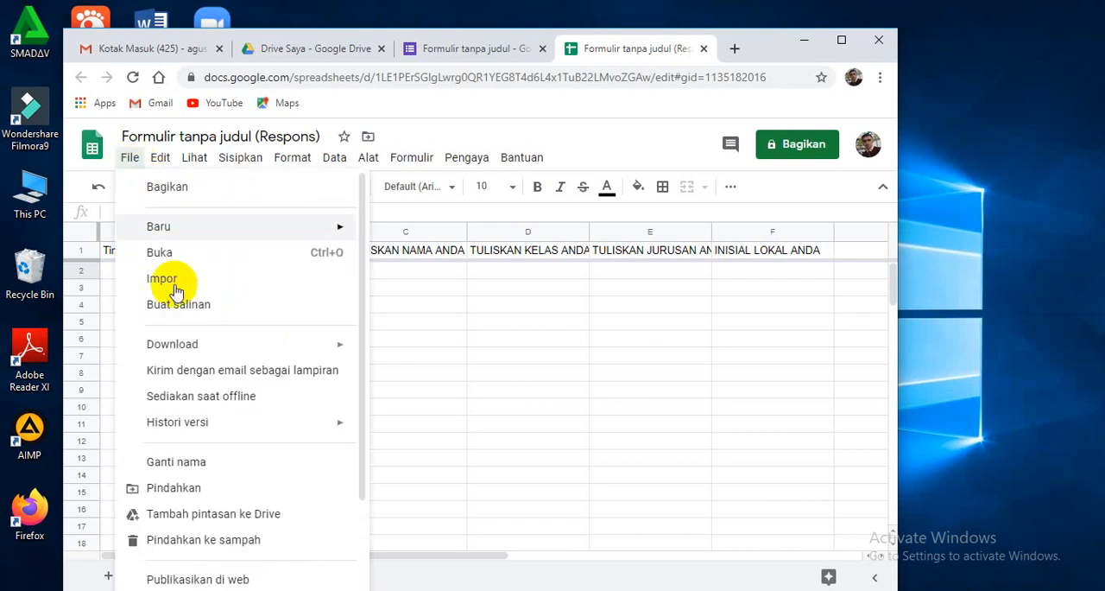
mouse_move(175, 343)
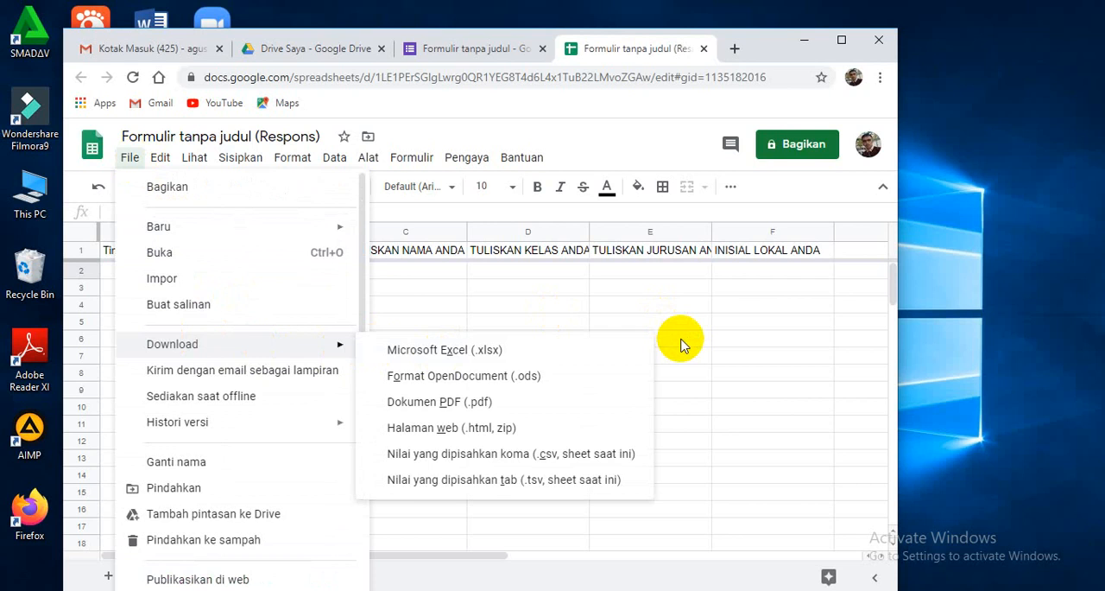
click(680, 343)
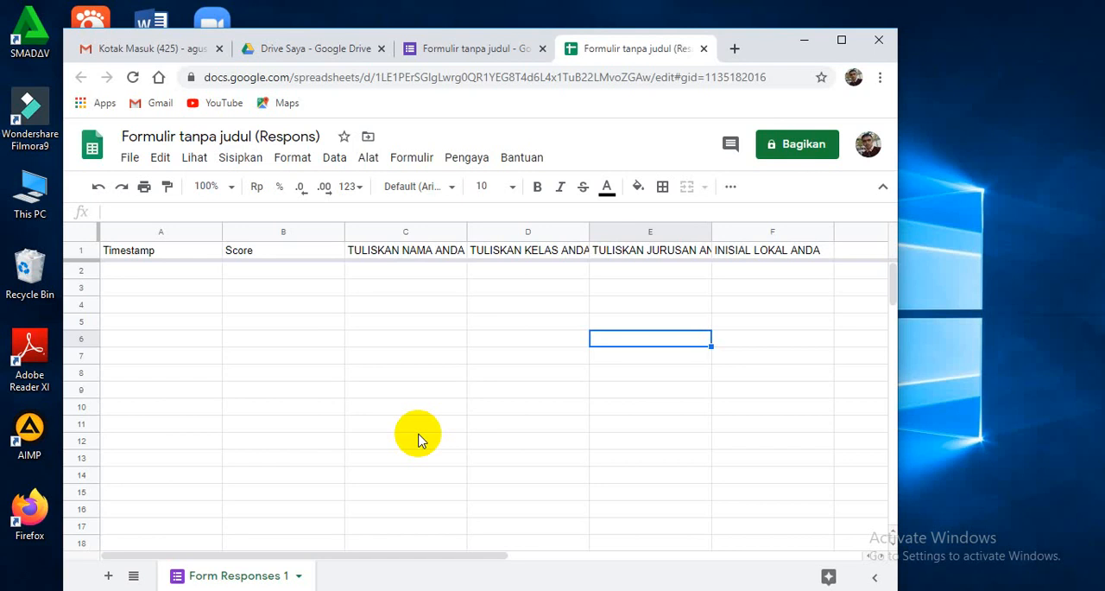
click(704, 48)
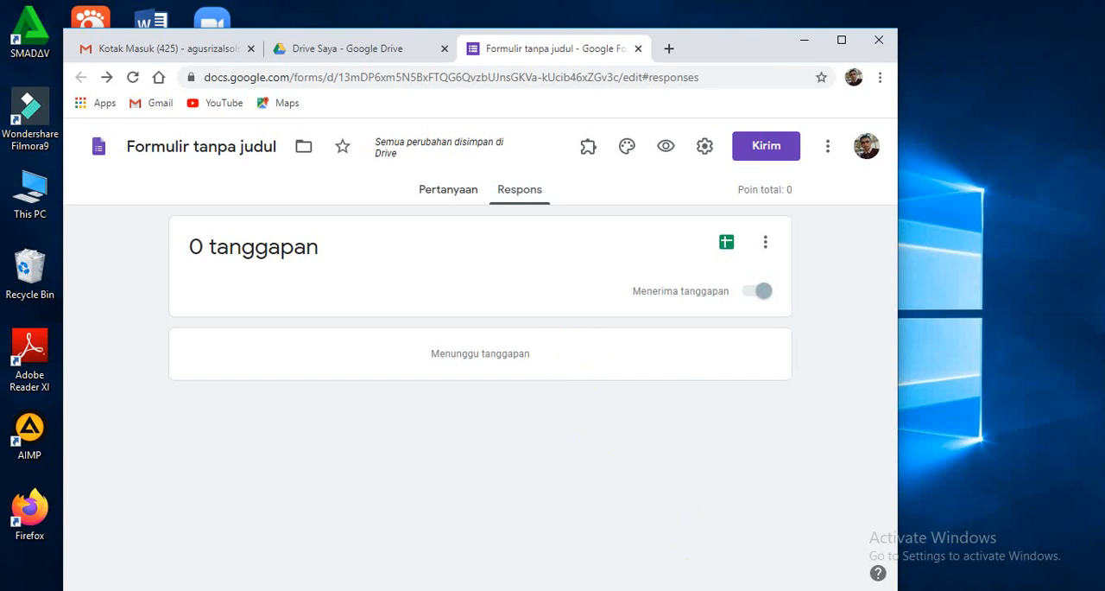
click(939, 589)
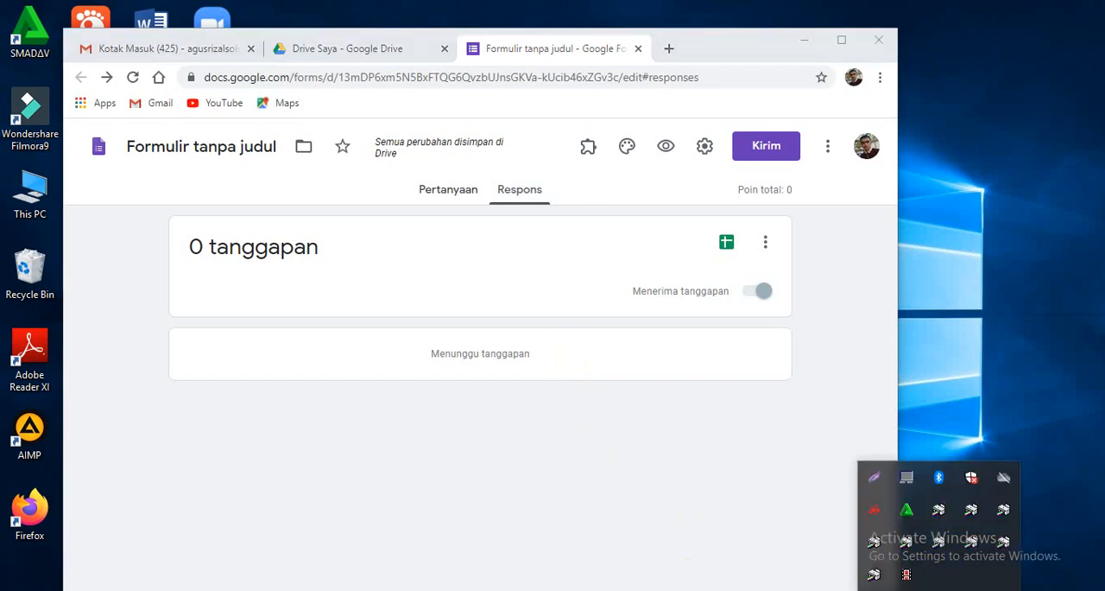